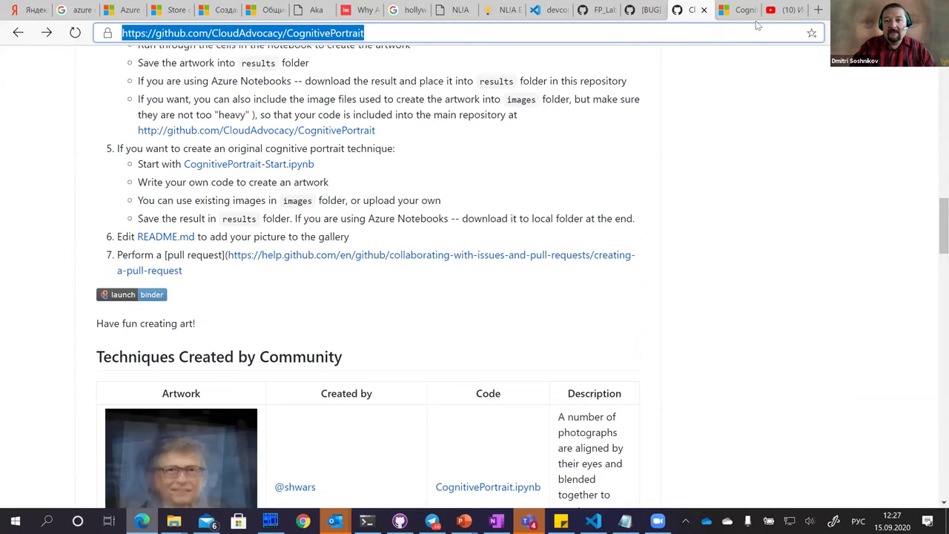
# - Load mybinder.org in the browser tab that holds the Azure Cognitive Services page
pyautogui.hotkey('ctrl', 'Tab')
pyautogui.click(619, 36)
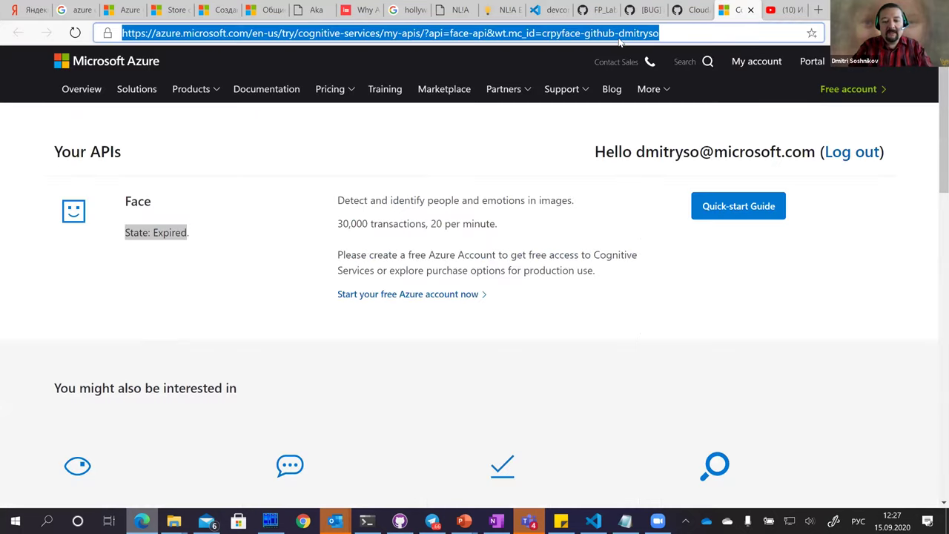
pyautogui.write('ьнши')
pyautogui.press('BackSpace')
pyautogui.press('BackSpace')
pyautogui.press('BackSpace')
pyautogui.press('BackSpace')
pyautogui.hotkey('alt', 'shift')
pyautogui.write(',')
pyautogui.press('BackSpace')
pyautogui.write('myu')
pyautogui.press('BackSpace')
pyautogui.write('b')
pyautogui.press('Return')
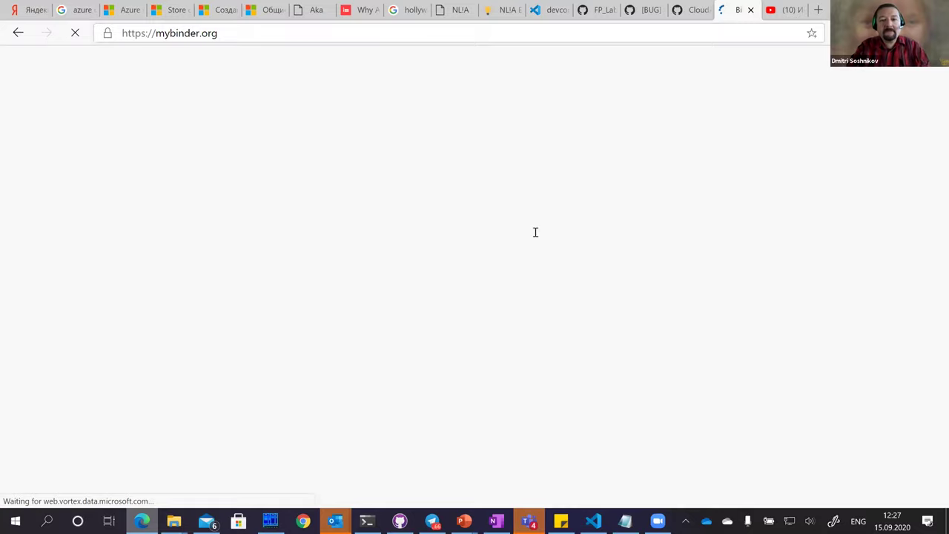
# - Examine the Binder form for building a repository, including the available repository source types
pyautogui.scroll(-2, 525, 226)
pyautogui.click(261, 301)
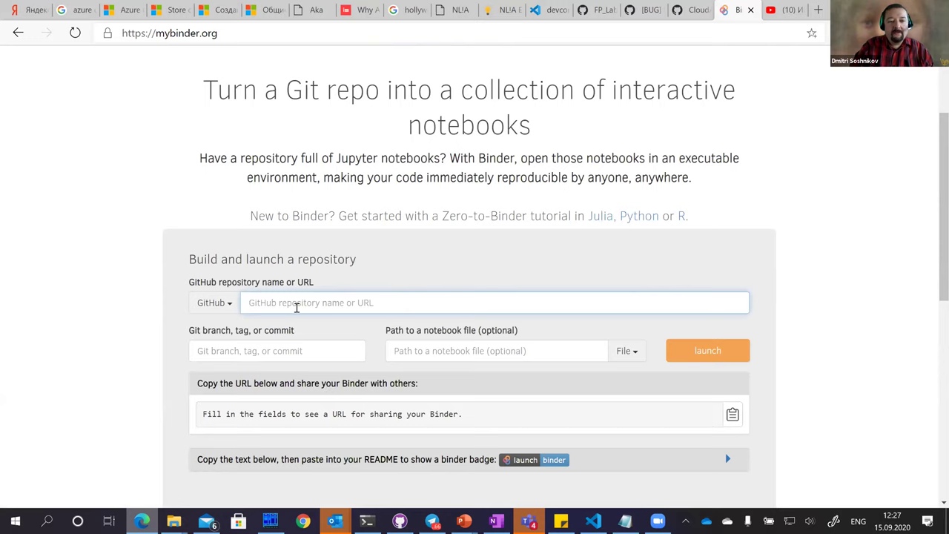
pyautogui.click(229, 310)
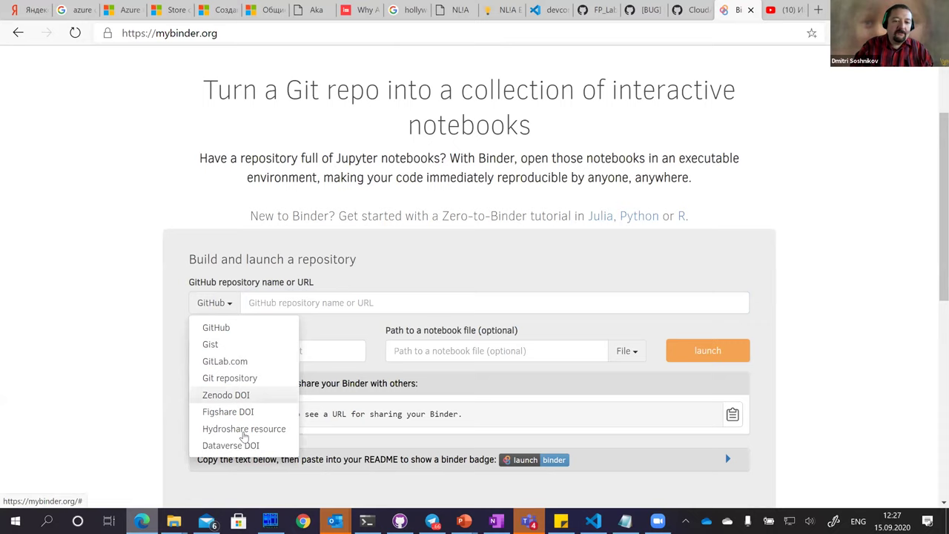
pyautogui.click(97, 283)
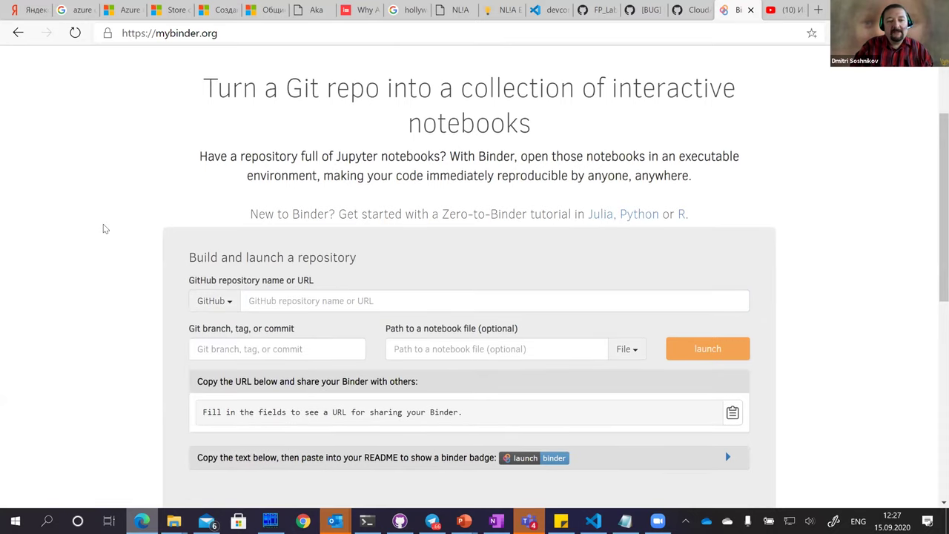
pyautogui.scroll(-3, 118, 222)
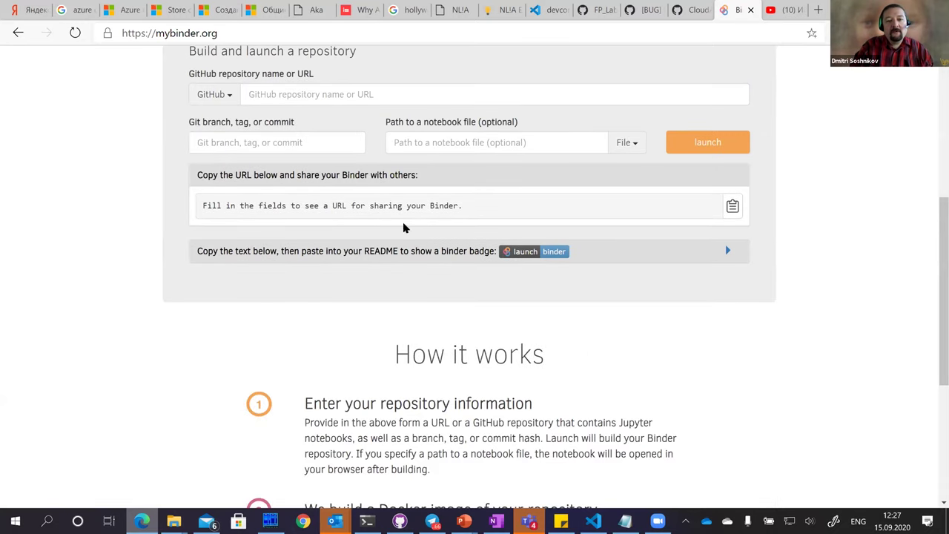
# - Look inside the binder folder of the CloudAdvocacy/CognitivePortrait GitHub repository and return to the repository's main page
pyautogui.click(686, 15)
pyautogui.scroll(-5, 314, 326)
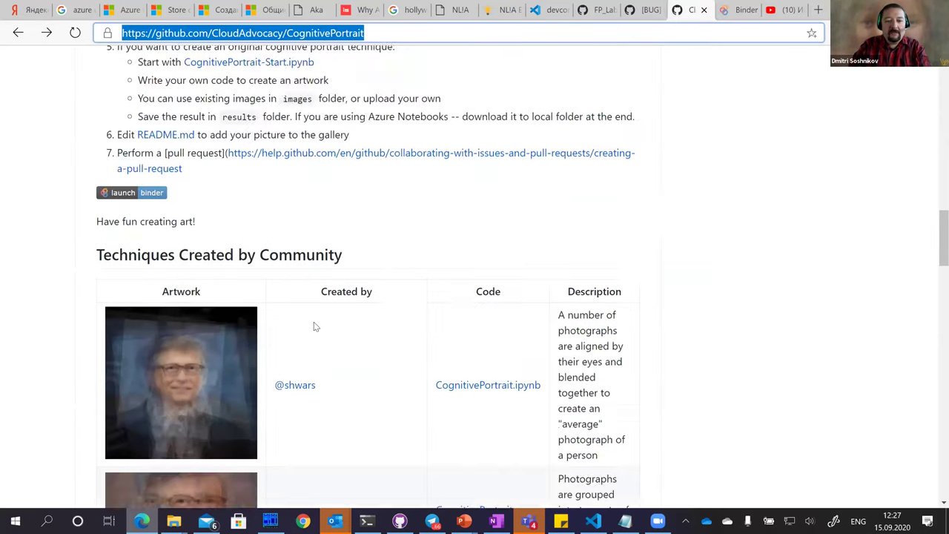
pyautogui.scroll(3, 314, 327)
pyautogui.scroll(15, 313, 327)
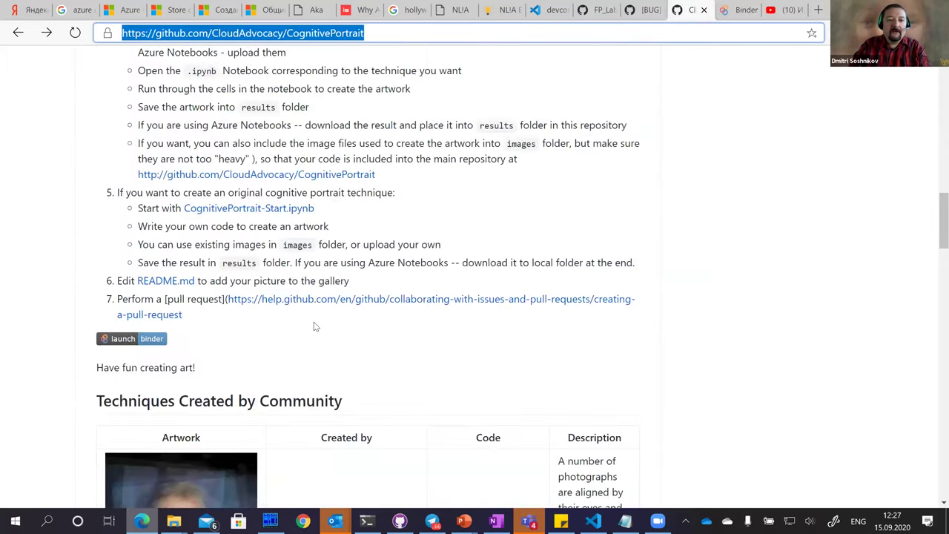
pyautogui.scroll(3, 178, 280)
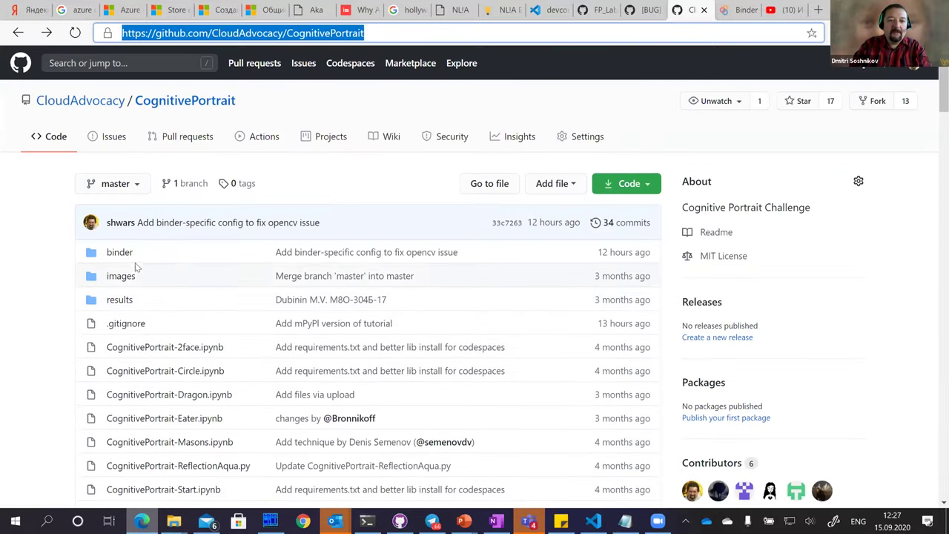
pyautogui.click(123, 252)
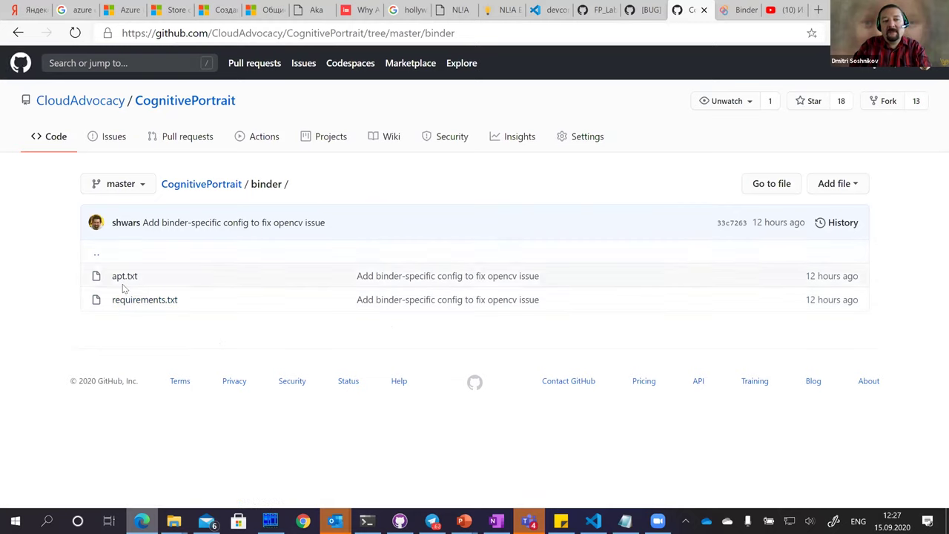
pyautogui.click(18, 33)
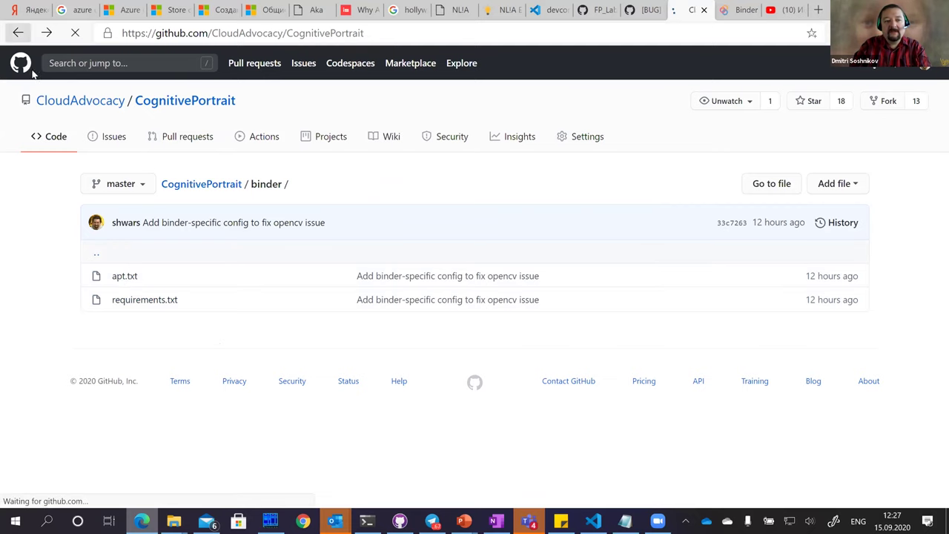
# - Launch the CognitivePortrait repository in Binder from the link in its README
pyautogui.scroll(-5, 211, 285)
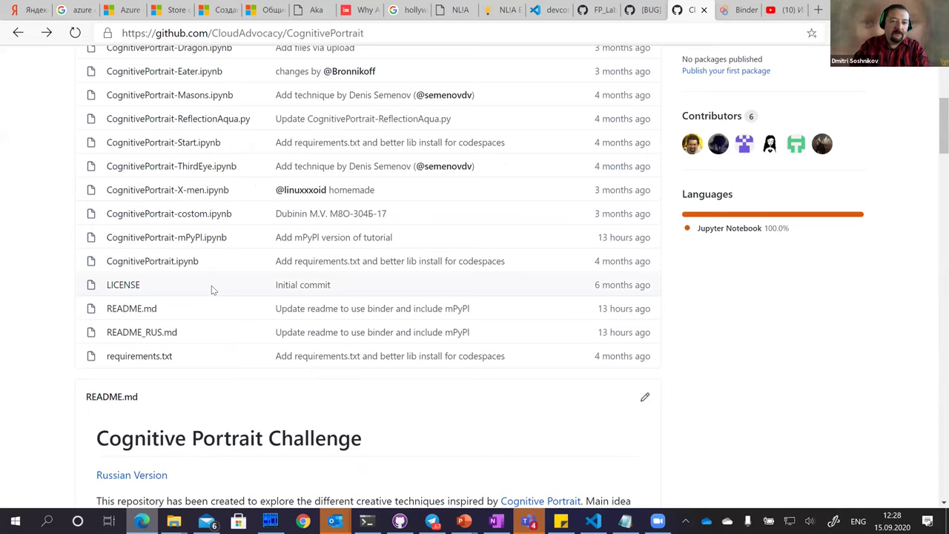
pyautogui.scroll(-9, 211, 285)
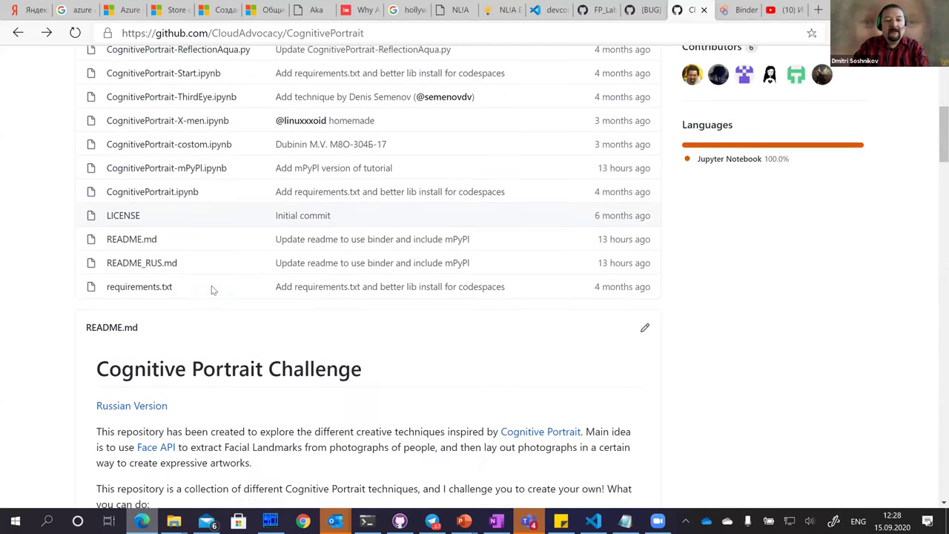
pyautogui.scroll(-3, 211, 286)
pyautogui.click(131, 295)
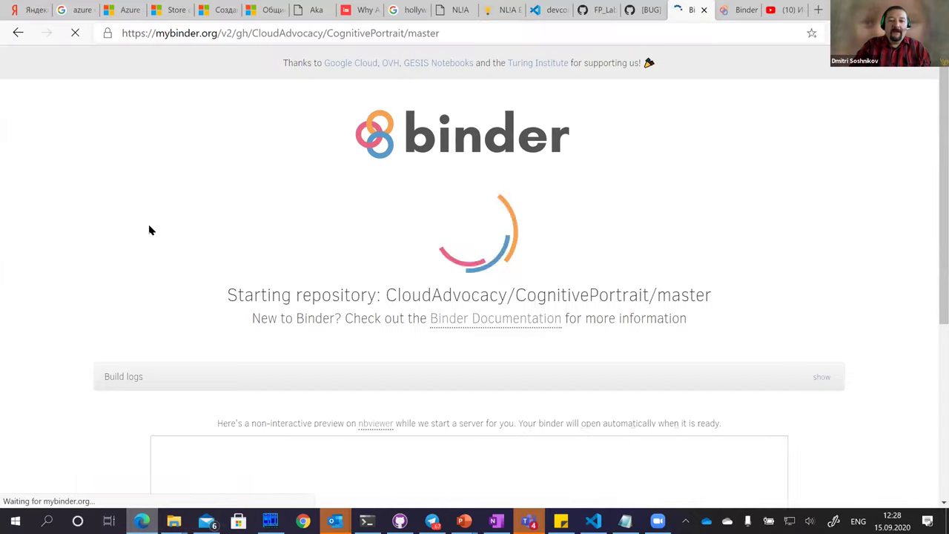
# - Expand the Binder build logs and check the launch progress of the CognitivePortrait server
pyautogui.scroll(-2, 148, 227)
pyautogui.click(123, 236)
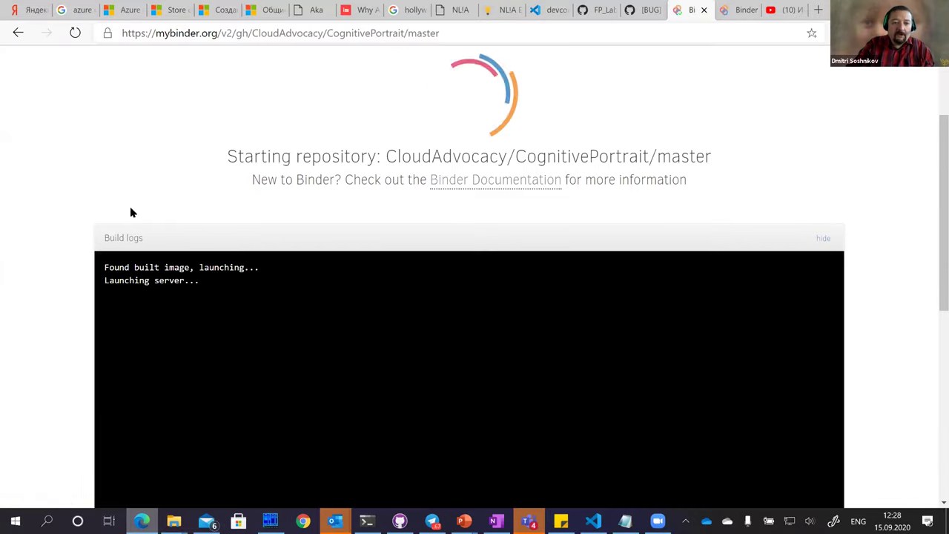
pyautogui.scroll(-2, 141, 215)
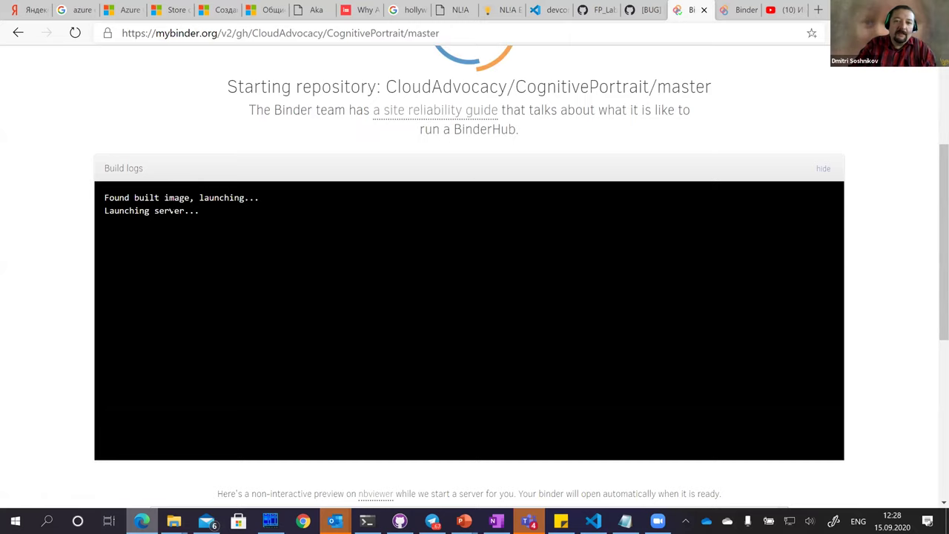
pyautogui.click(127, 173)
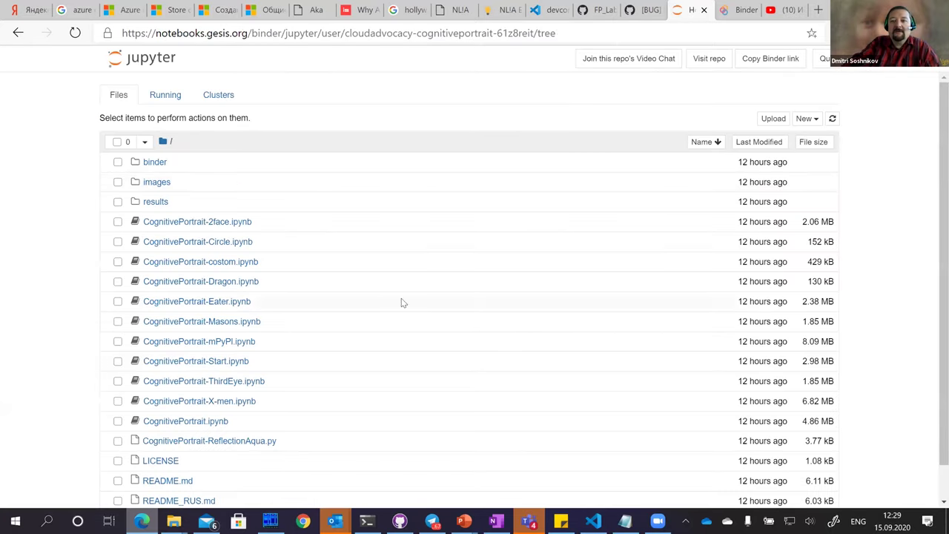
# - Create a new folder in the root directory of the Jupyter file list
pyautogui.scroll(-1, 176, 156)
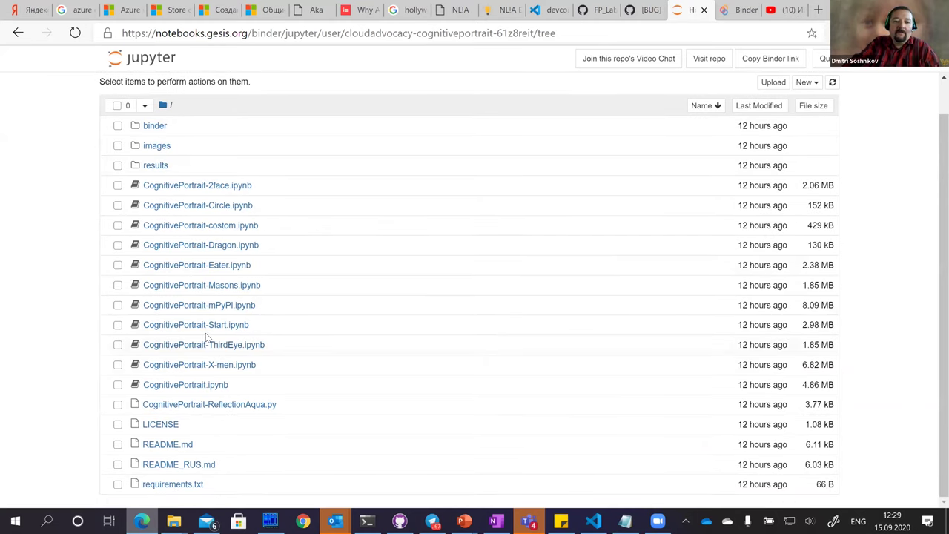
pyautogui.click(811, 86)
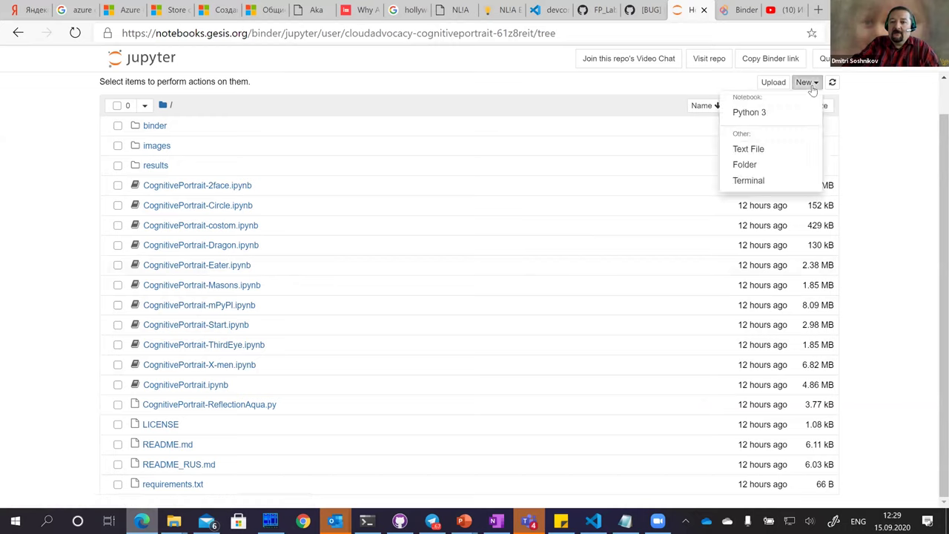
pyautogui.click(745, 165)
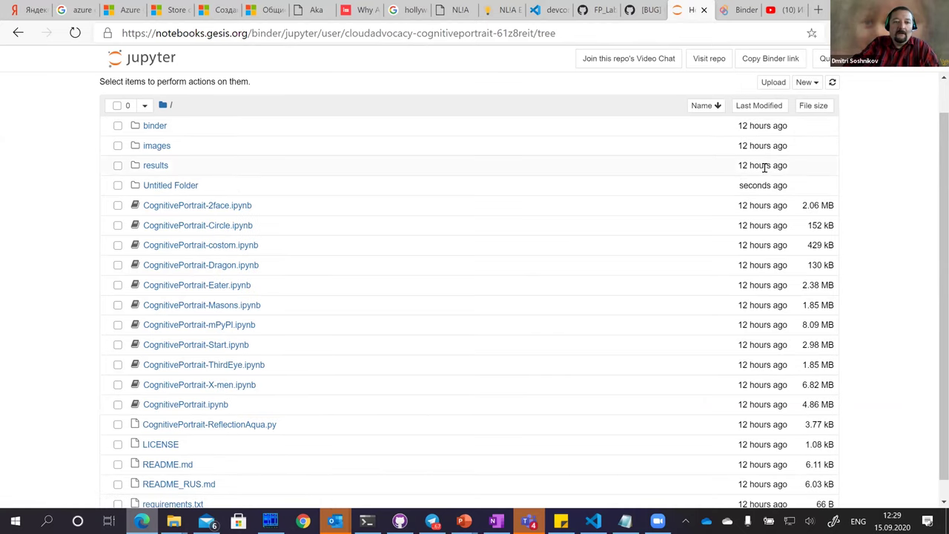
# - Look into the results folder and the new untitled folder, and return to the root directory
pyautogui.click(155, 166)
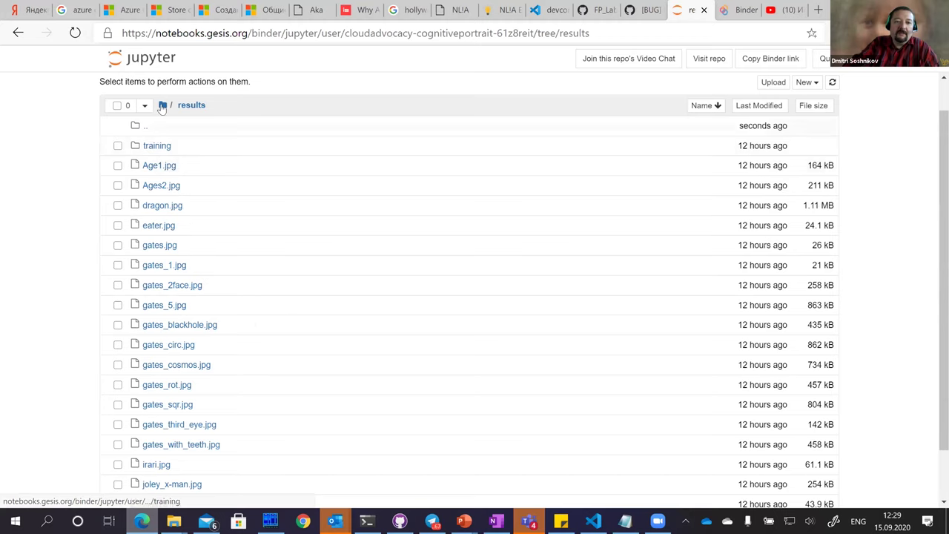
pyautogui.click(162, 106)
pyautogui.click(171, 186)
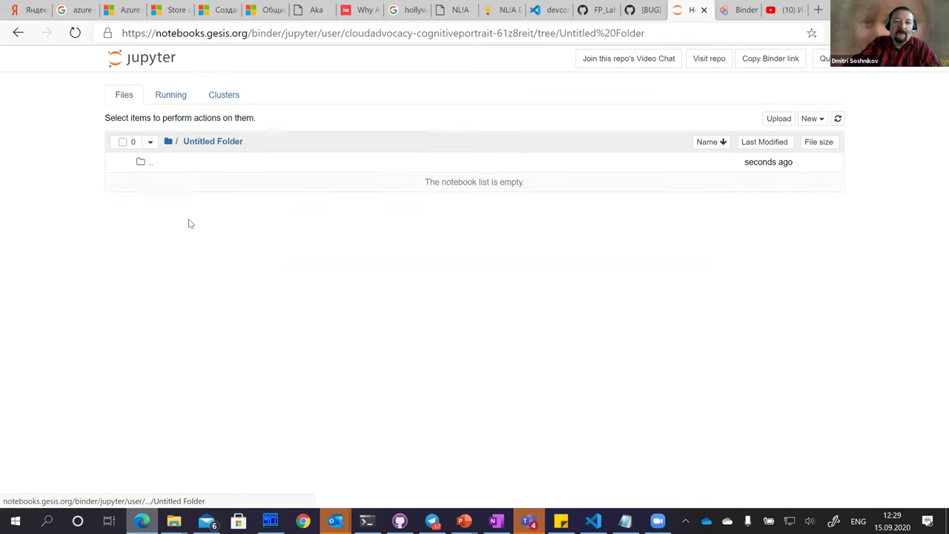
pyautogui.click(169, 141)
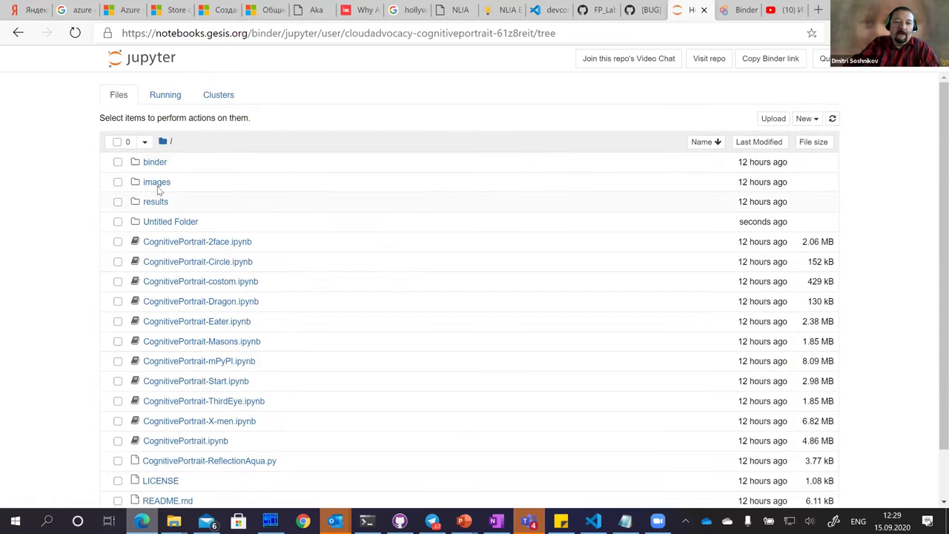
# - Create a new folder inside the images directory, check its contents and return to images
pyautogui.click(152, 184)
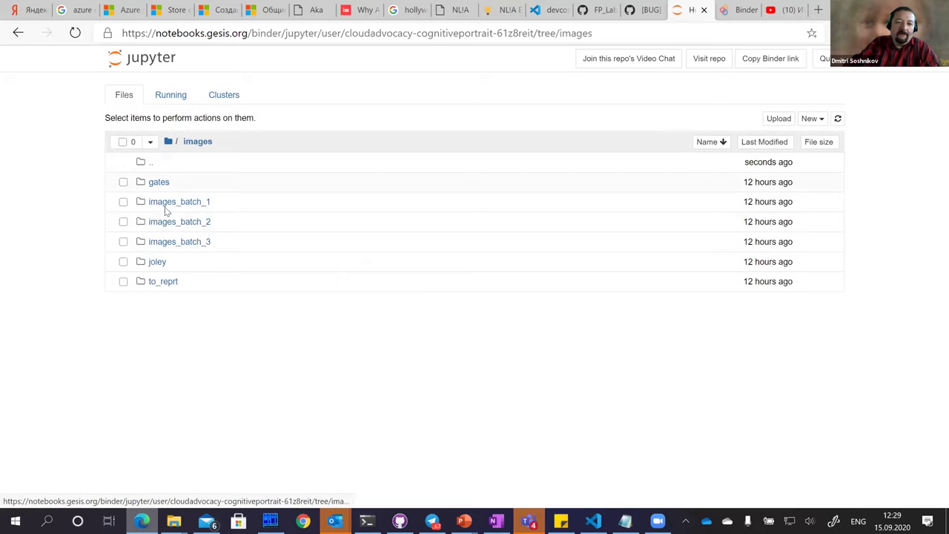
pyautogui.click(813, 120)
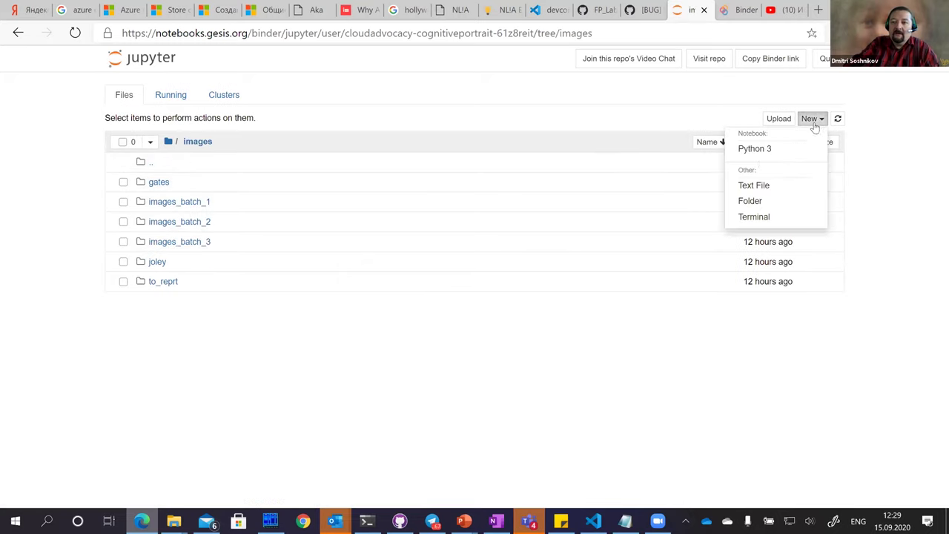
pyautogui.click(756, 201)
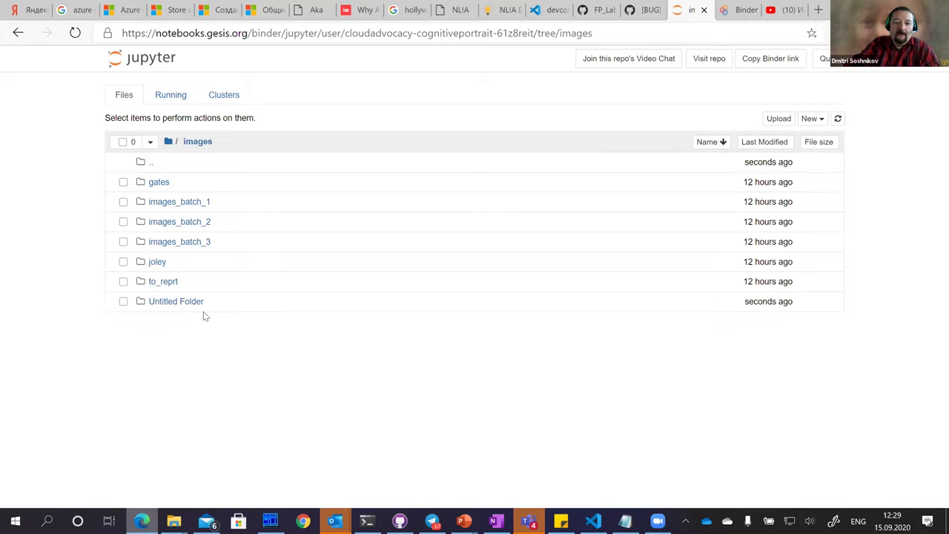
pyautogui.click(195, 302)
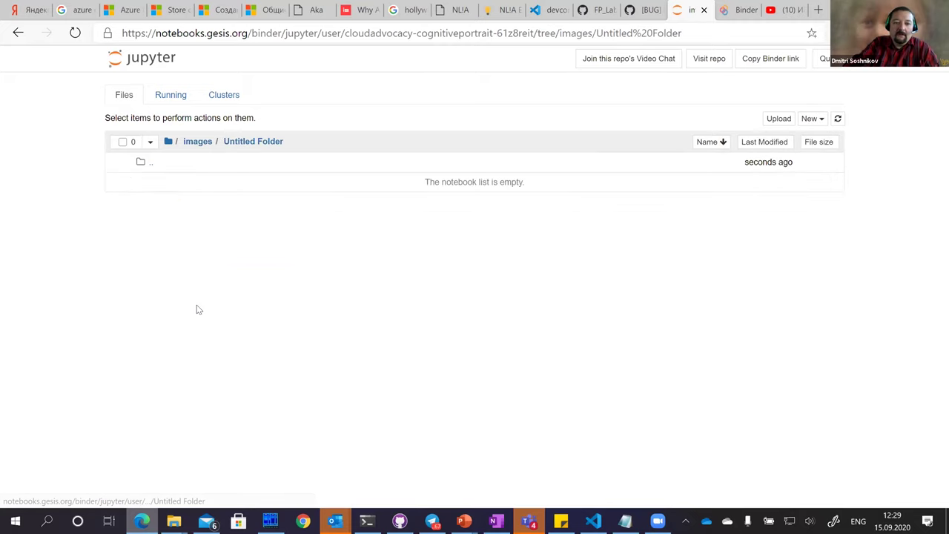
pyautogui.click(199, 142)
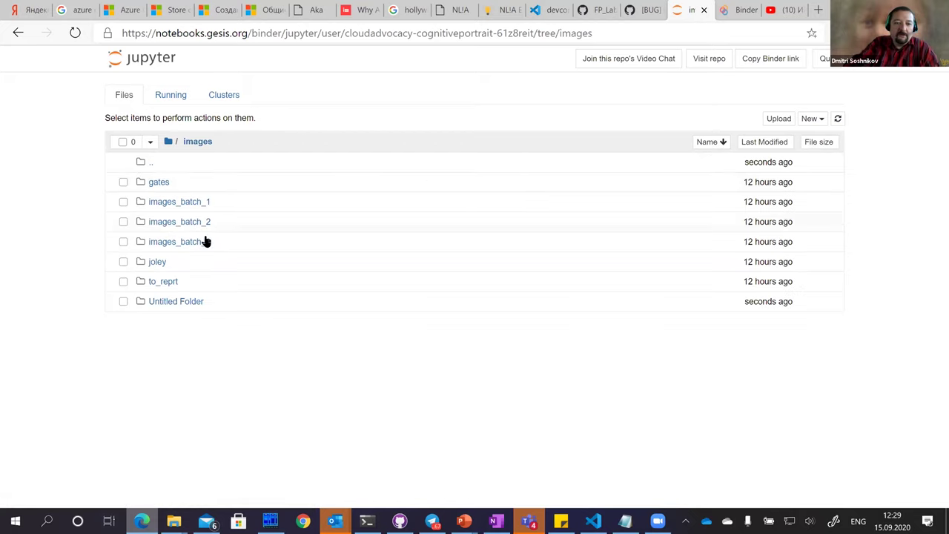
# - Rename the untitled folder inside images to mypics
pyautogui.rightClick(170, 302)
pyautogui.click(165, 329)
pyautogui.click(123, 302)
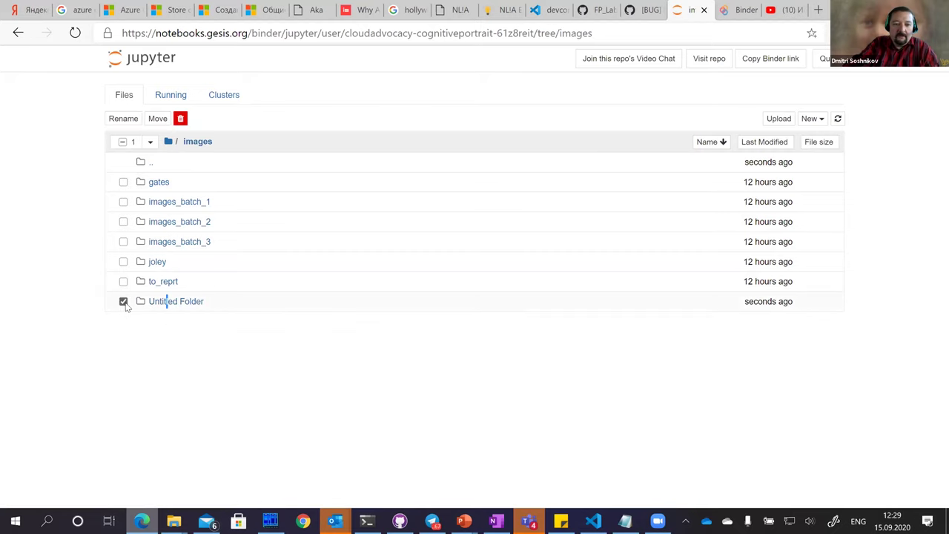
pyautogui.click(123, 119)
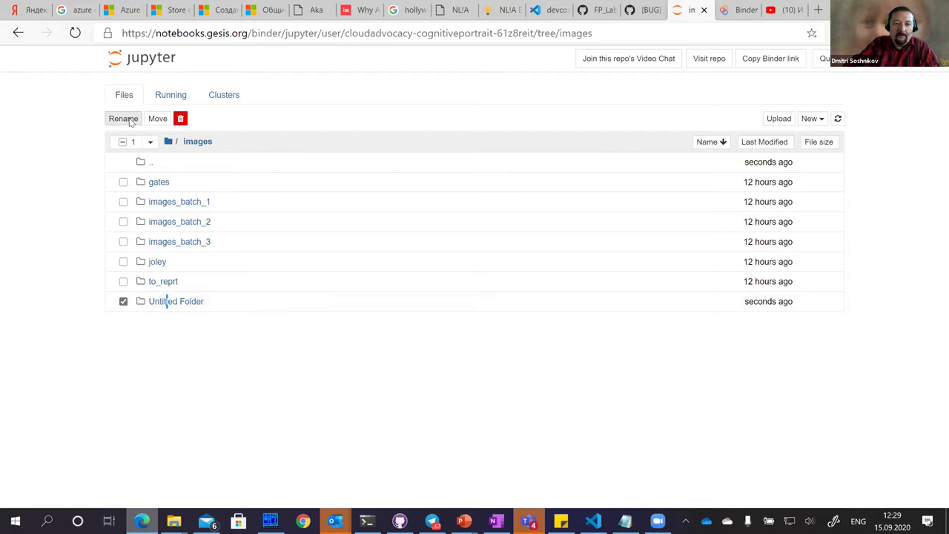
pyautogui.write('mypic')
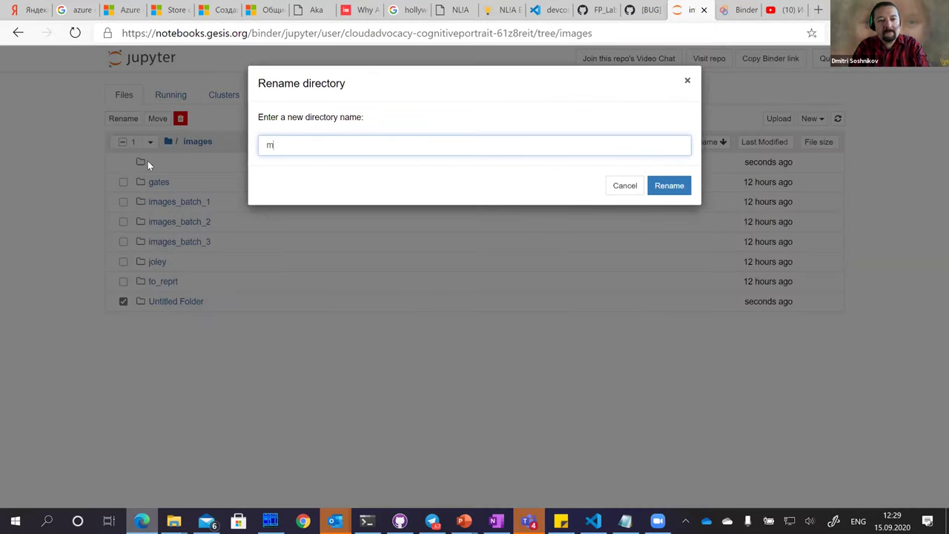
pyautogui.write('s')
pyautogui.press('Return')
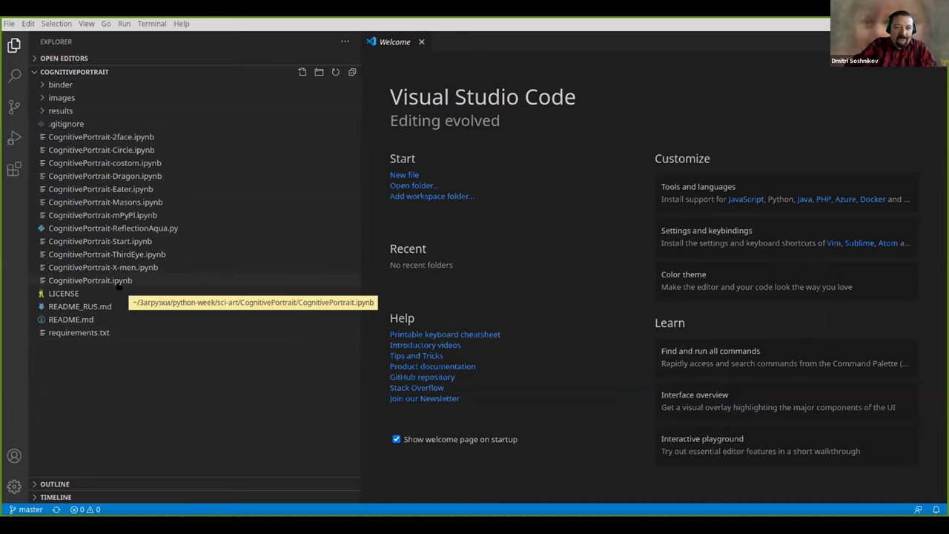
# - Open the CognitivePortrait-mPyPl.ipynb notebook in Visual Studio Code and read from its introduction to the mPyPl installation cell
pyautogui.click(128, 217)
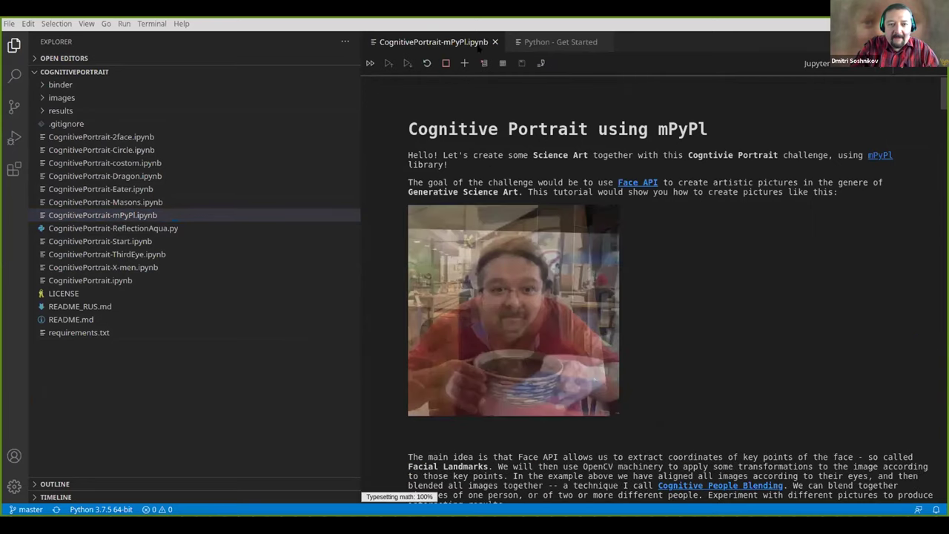
pyautogui.scroll(-2, 700, 281)
pyautogui.scroll(-3, 700, 280)
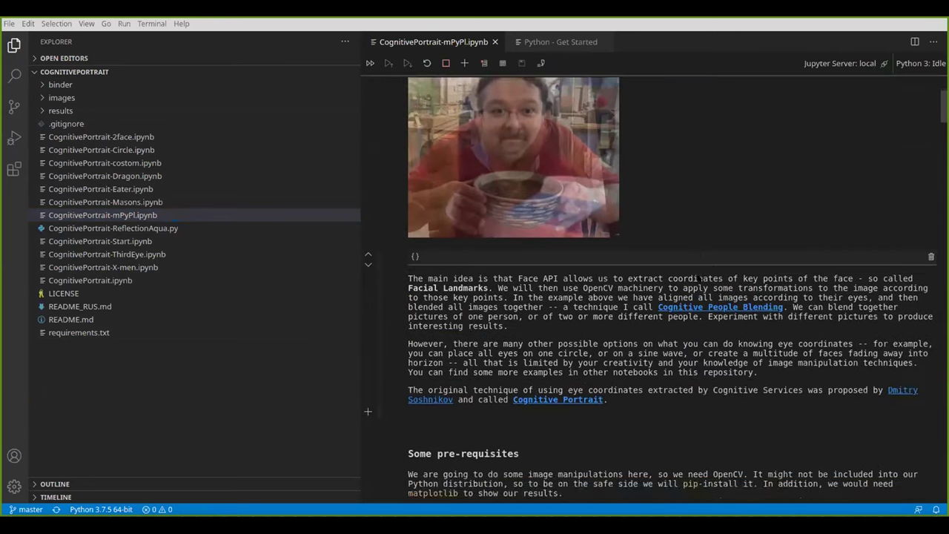
pyautogui.scroll(-3, 700, 289)
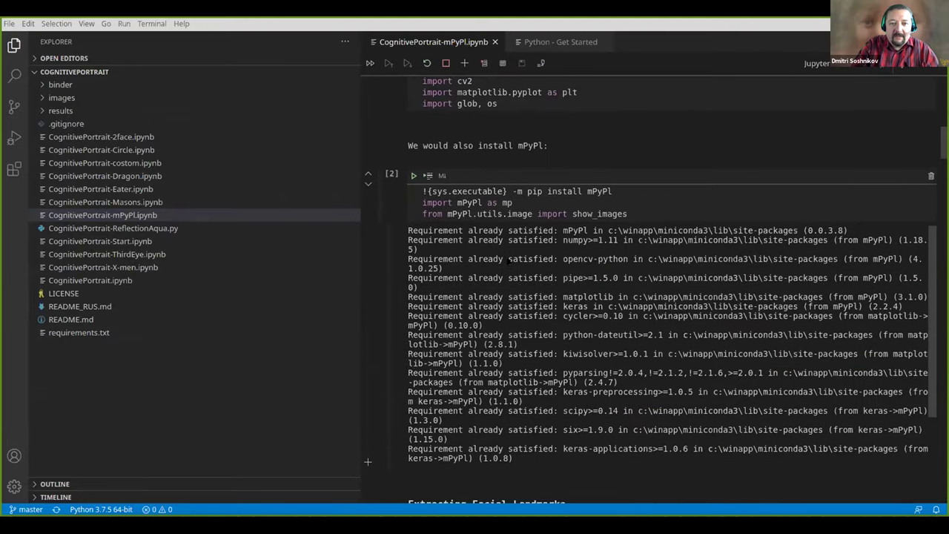
# - Run the prerequisites cell that installs opencv-python and matplotlib, and check the status of its execution
pyautogui.scroll(2, 528, 281)
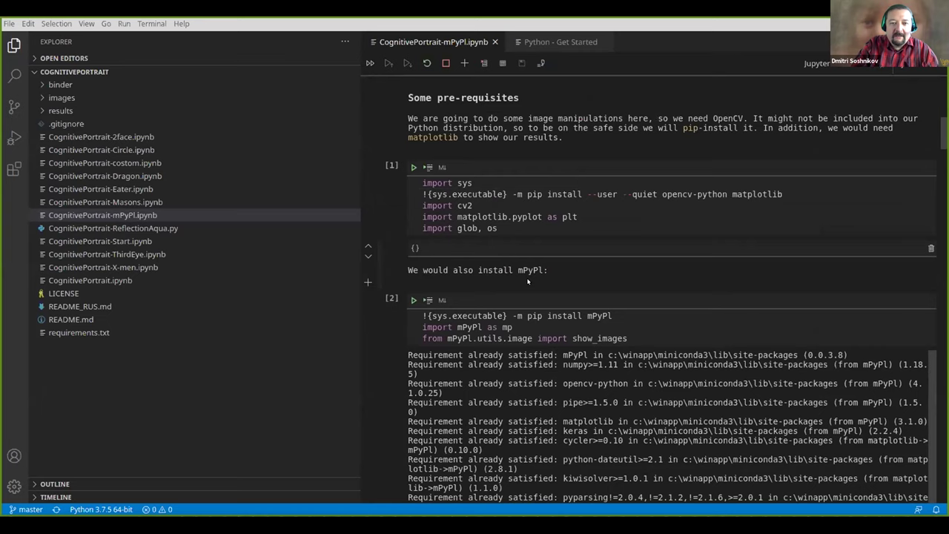
pyautogui.scroll(5, 527, 282)
pyautogui.scroll(3, 519, 267)
pyautogui.scroll(-5, 519, 267)
pyautogui.click(560, 342)
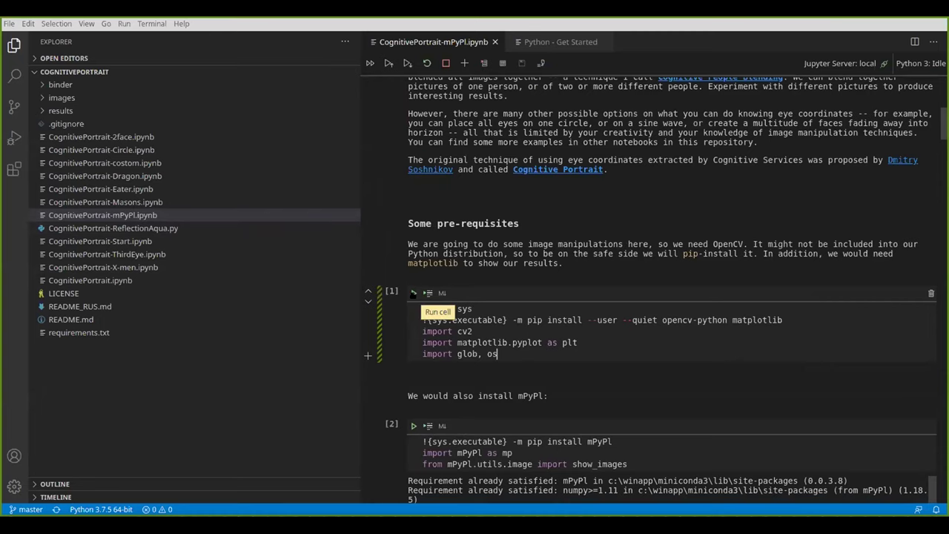
pyautogui.click(414, 293)
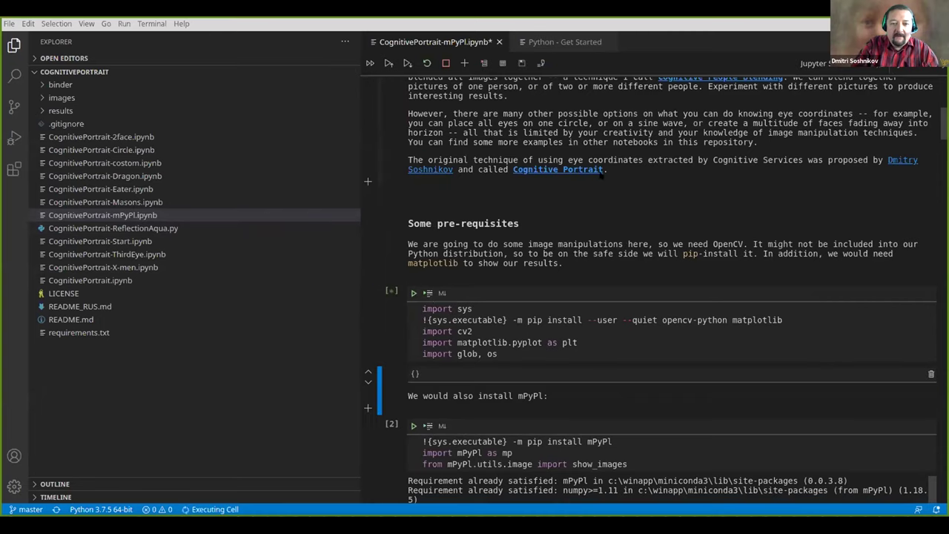
pyautogui.click(575, 259)
pyautogui.scroll(-1, 574, 260)
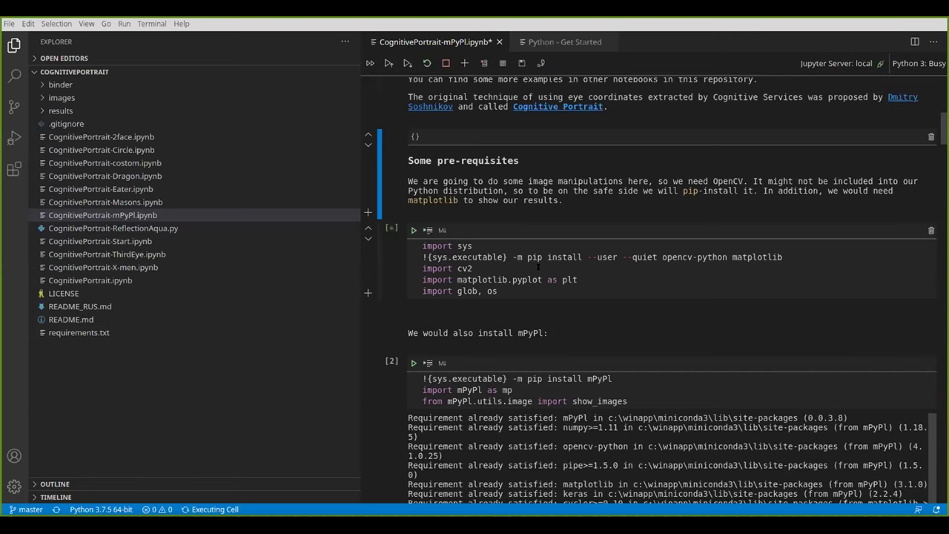
pyautogui.click(192, 509)
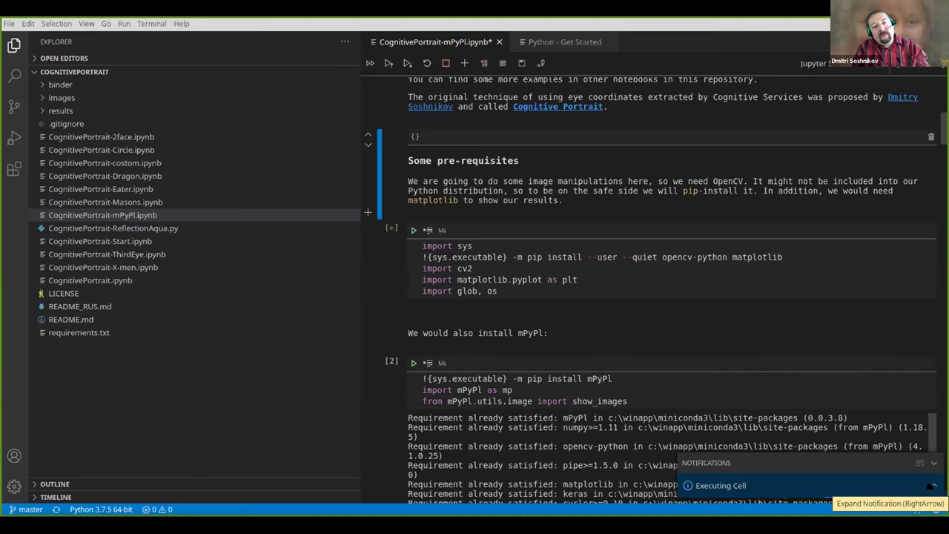
# - Try to install opencv-python with pip in the terminal
pyautogui.click(395, 286)
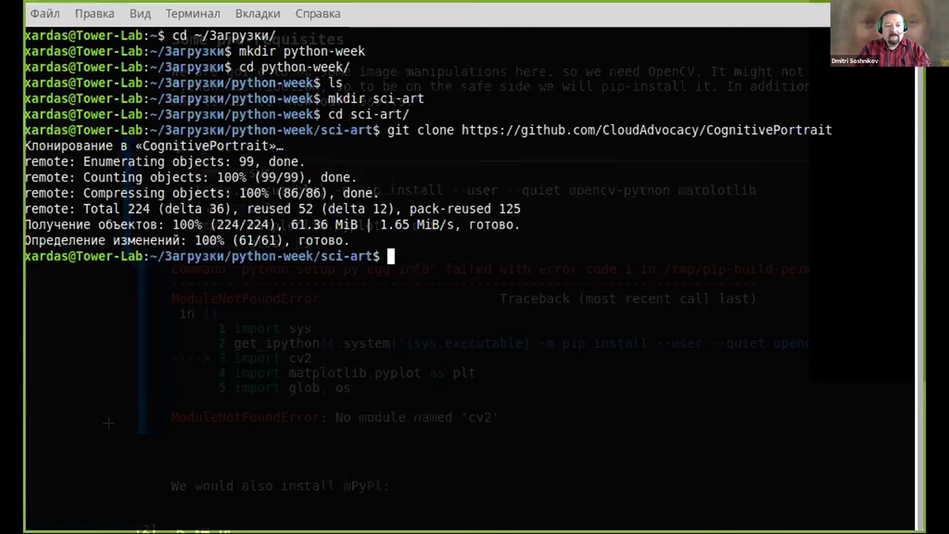
pyautogui.write('pip insall')
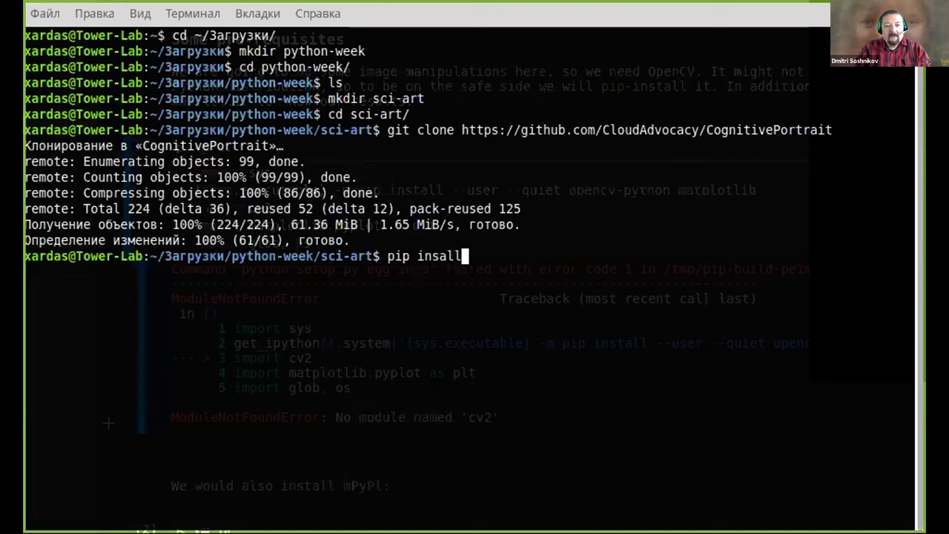
pyautogui.press('Left')
pyautogui.press('Left')
pyautogui.press('Left')
pyautogui.press('Left')
pyautogui.press('Right')
pyautogui.write('t')
pyautogui.press('End')
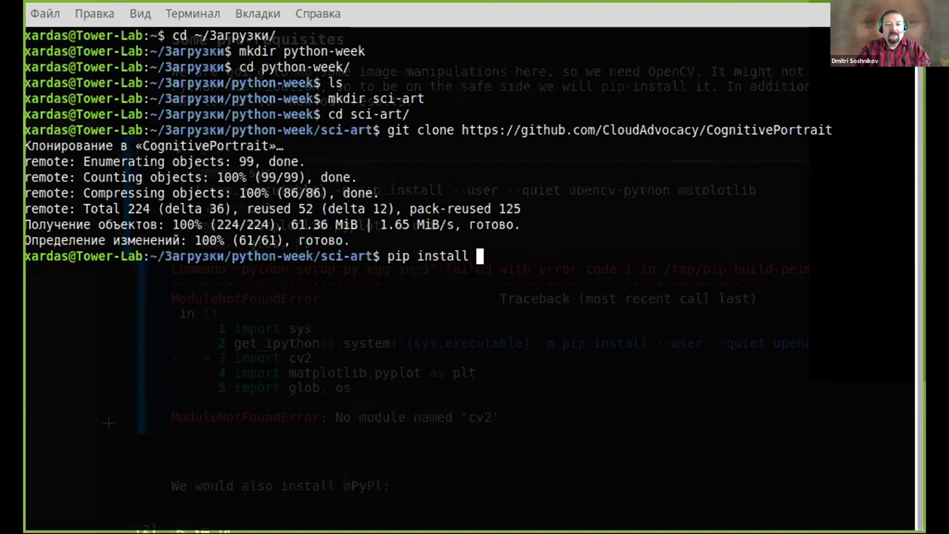
pyautogui.write('opencv')
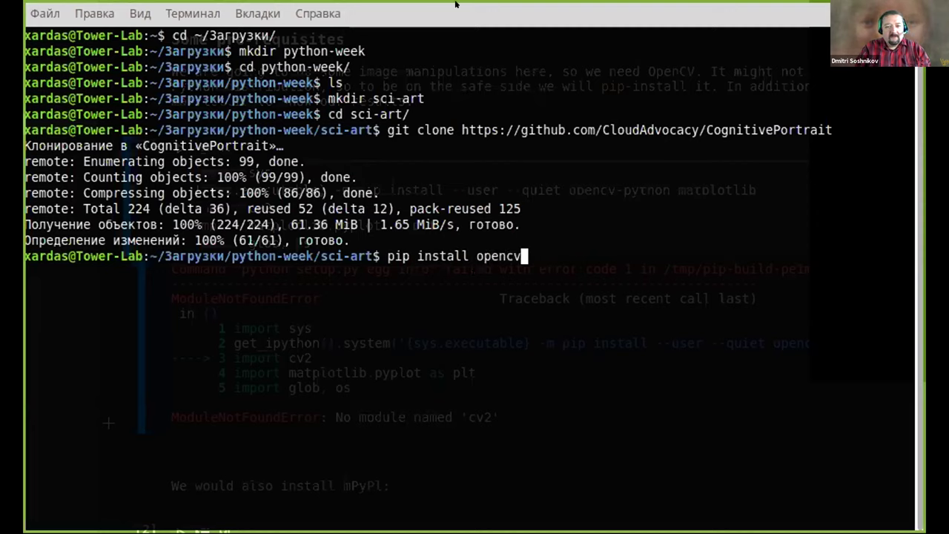
pyautogui.write('-py')
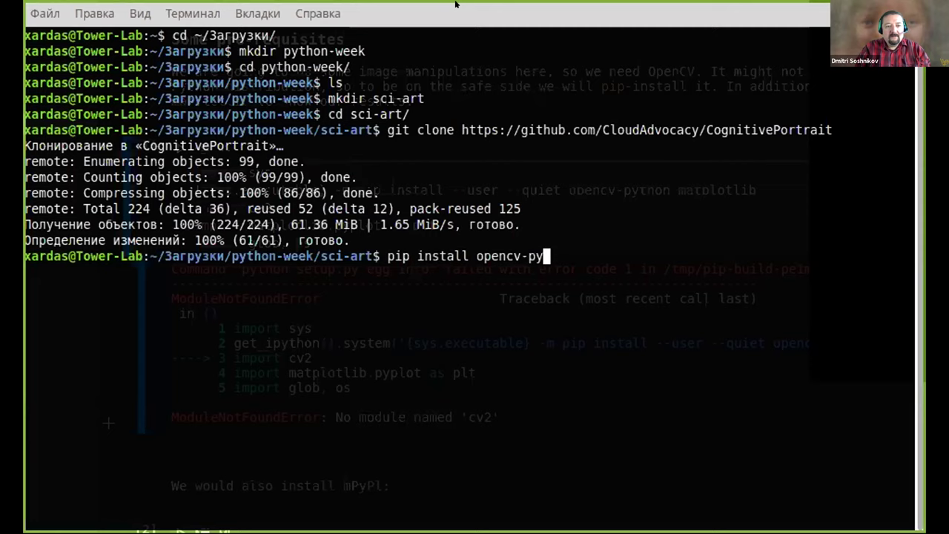
pyautogui.write('thon')
pyautogui.press('Return')
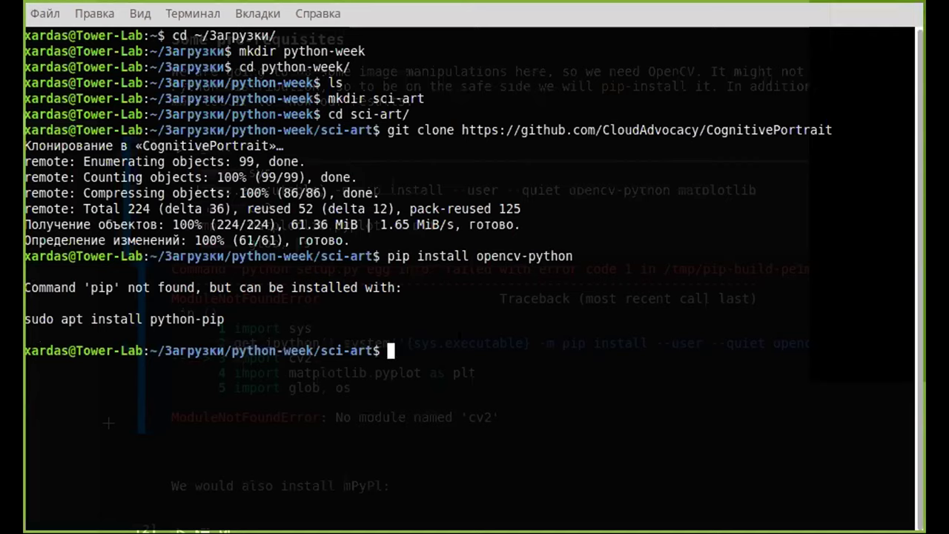
# - Install the python3-pip package through apt with sudo, entering the account password
pyautogui.write('sudo ap')
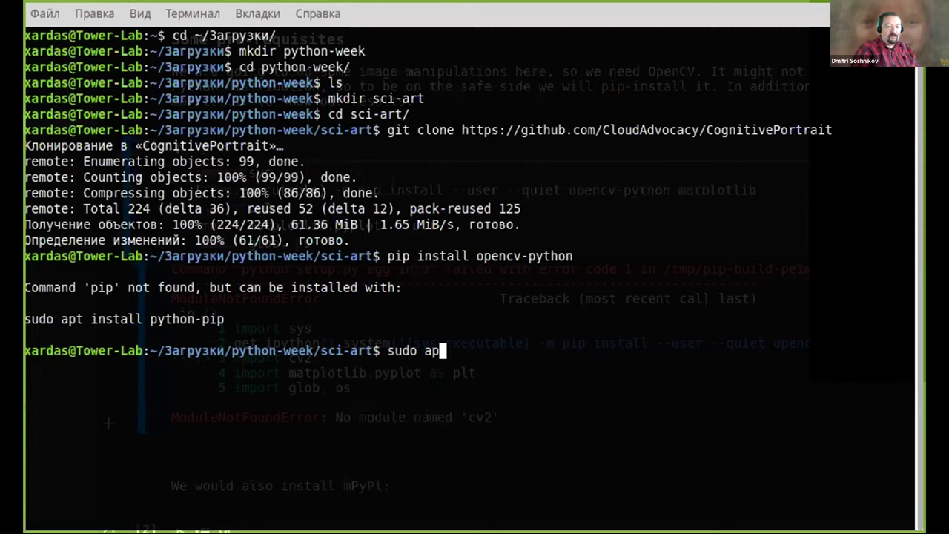
pyautogui.write('t inst')
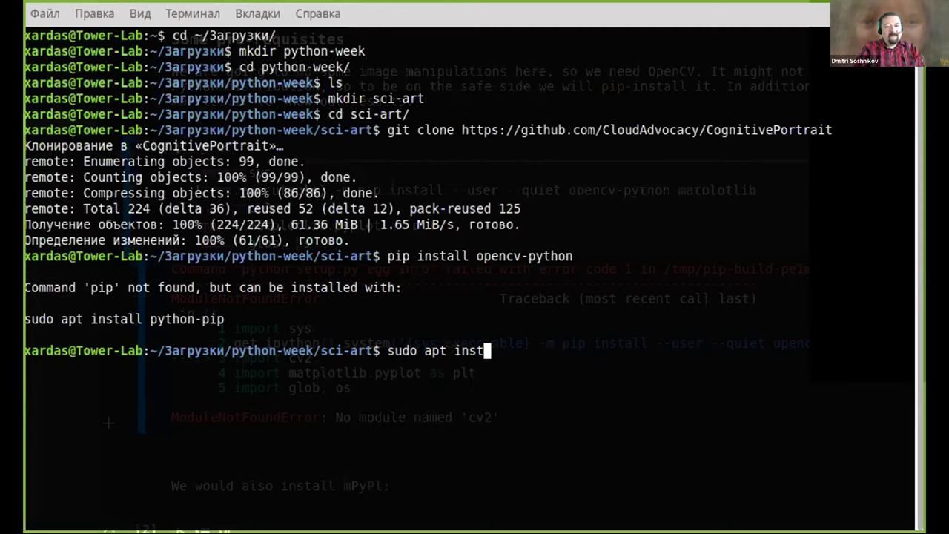
pyautogui.write('all python')
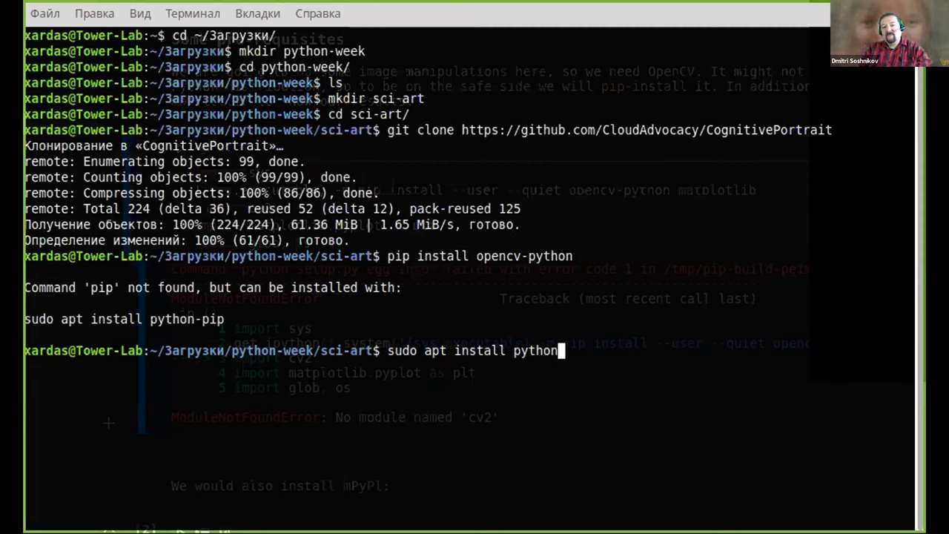
pyautogui.write('3-pip')
pyautogui.press('Return')
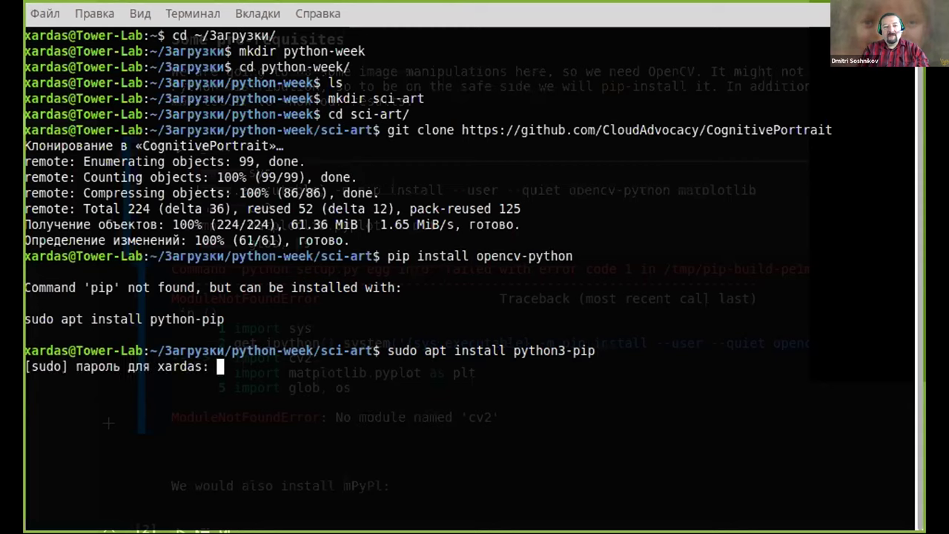
pyautogui.write('************')
pyautogui.press('Return')
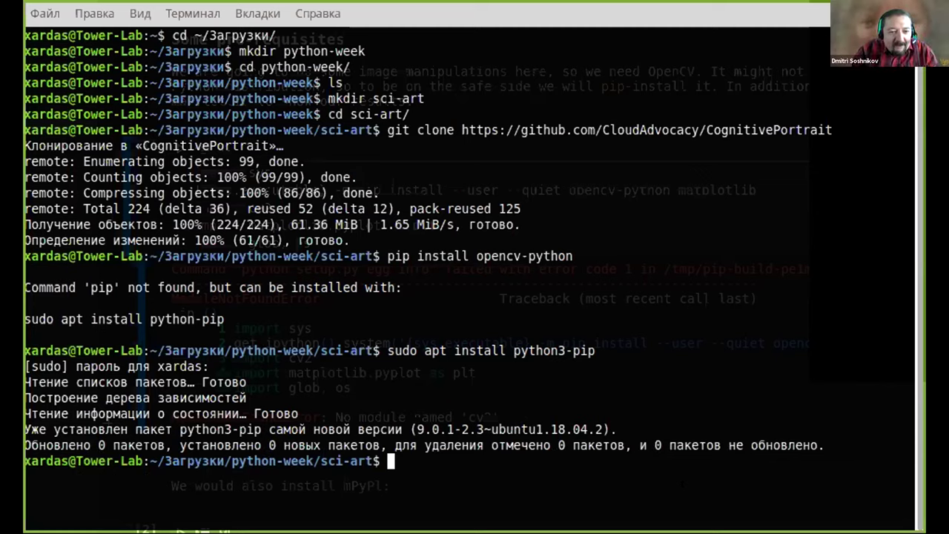
# - Rerun the apt installation command with python-pip as the package instead of python3-pip
pyautogui.press('Up')
pyautogui.press('Left')
pyautogui.press('Left')
pyautogui.press('Left')
pyautogui.press('Left')
pyautogui.press('BackSpace')
pyautogui.press('End')
pyautogui.press('Return')
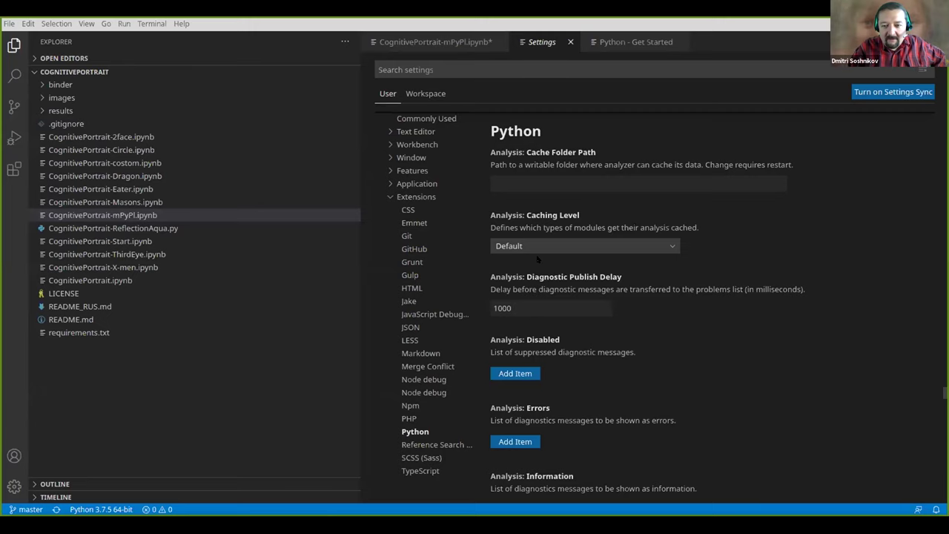
# - Look through the Python and other extension settings in Visual Studio Code, and return to the CognitivePortrait-mPyPl.ipynb notebook
pyautogui.scroll(-2, 620, 310)
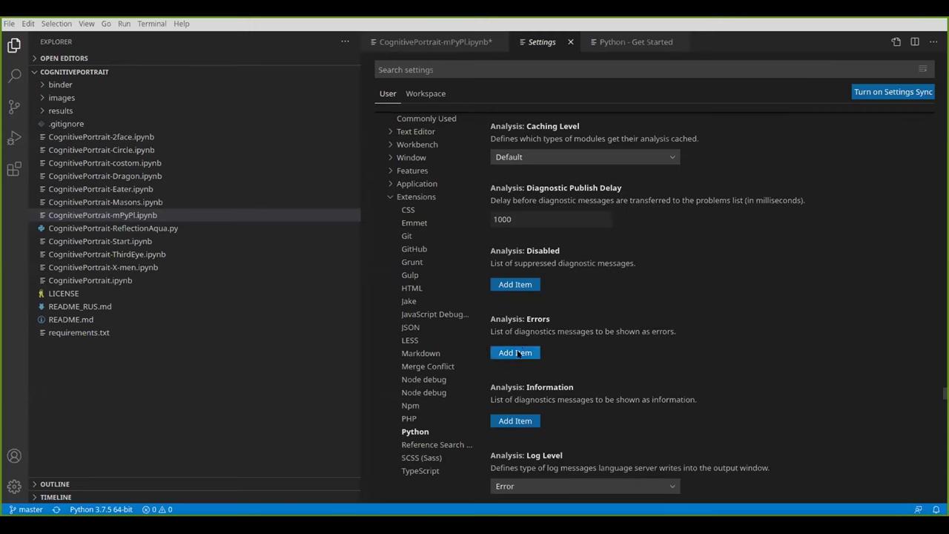
pyautogui.scroll(-1, 519, 353)
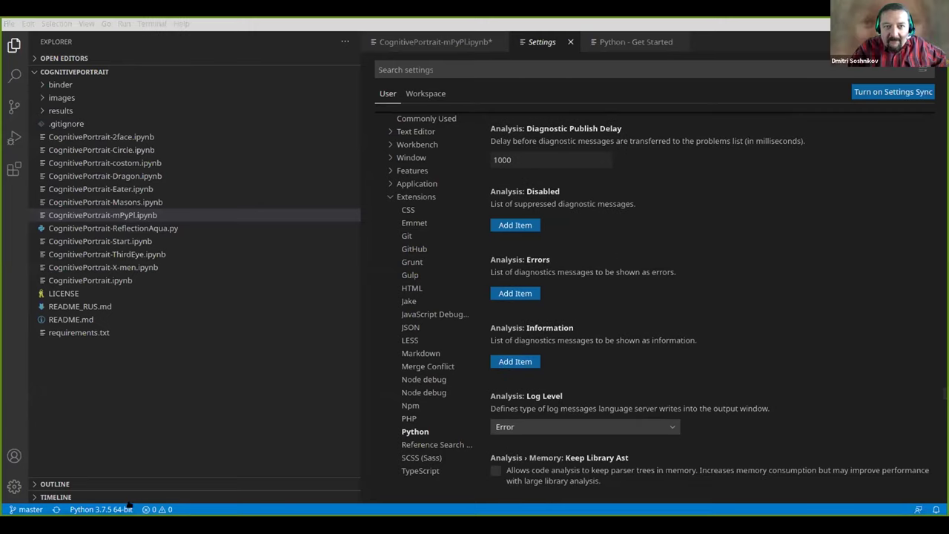
pyautogui.click(293, 25)
pyautogui.scroll(8, 547, 259)
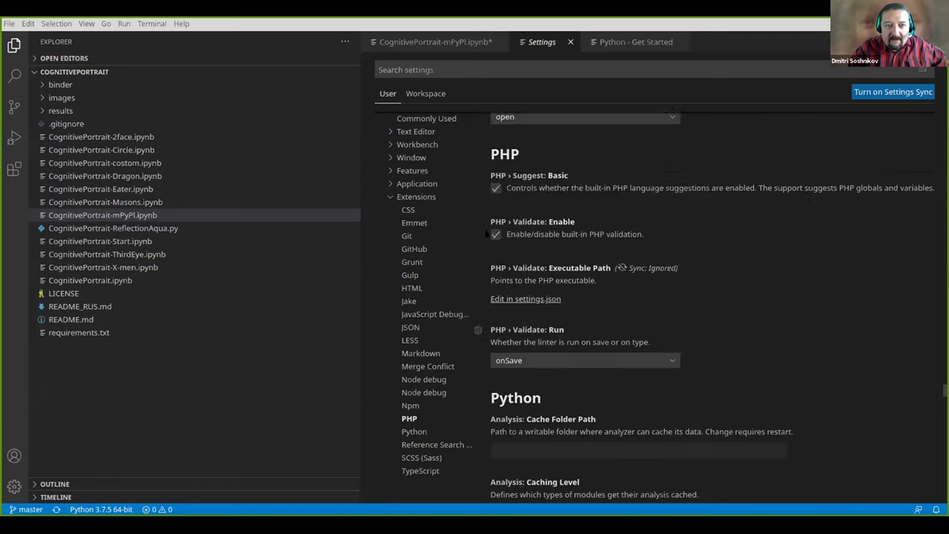
pyautogui.click(387, 196)
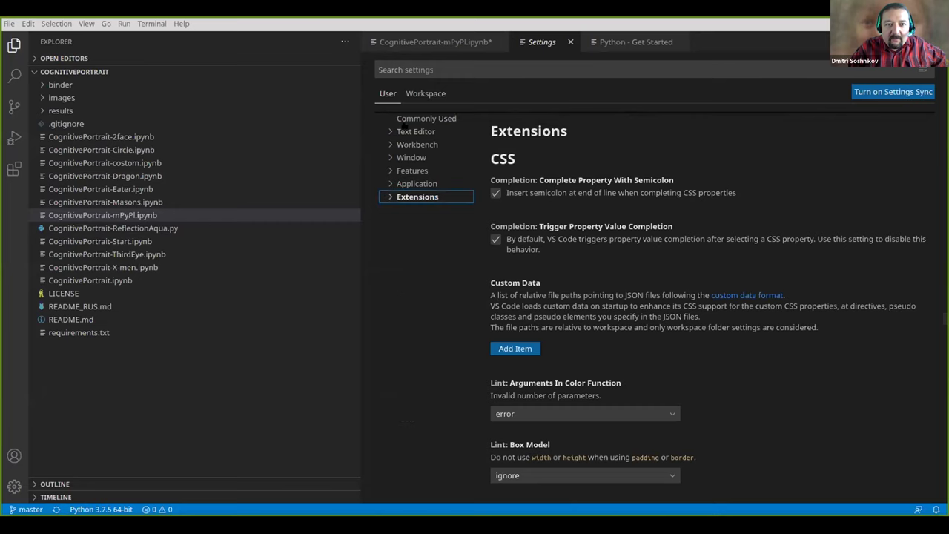
pyautogui.click(613, 41)
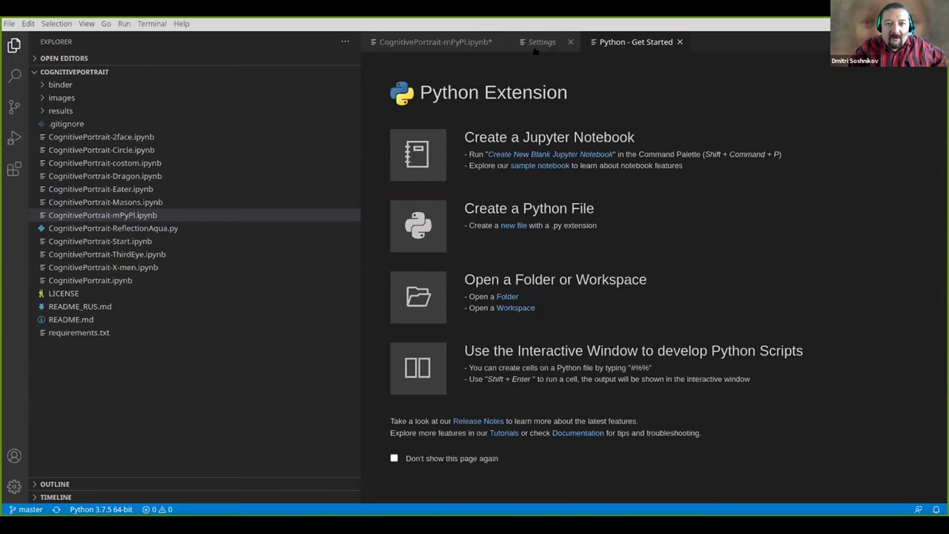
pyautogui.click(440, 45)
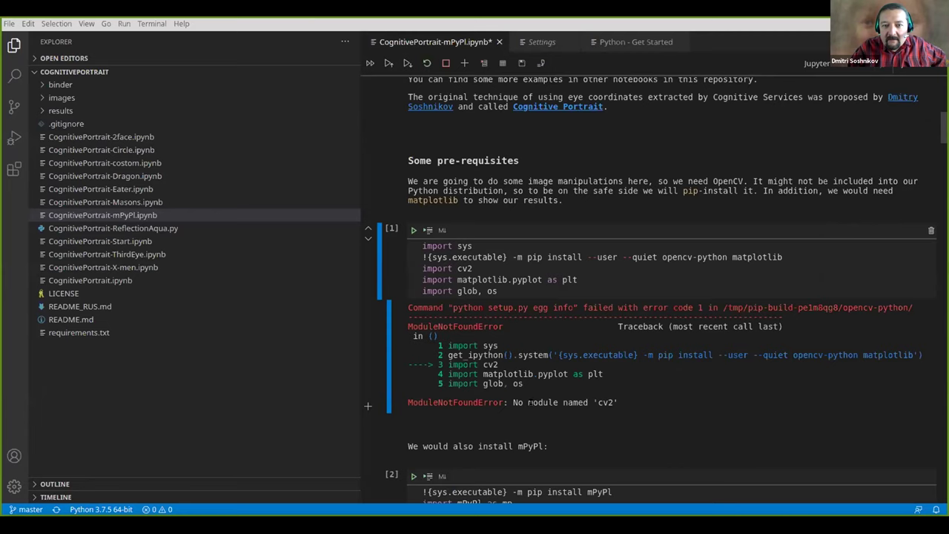
# - Remove the --quiet option from the pip install line of the prerequisites cell and run the cell again
pyautogui.scroll(-3, 519, 405)
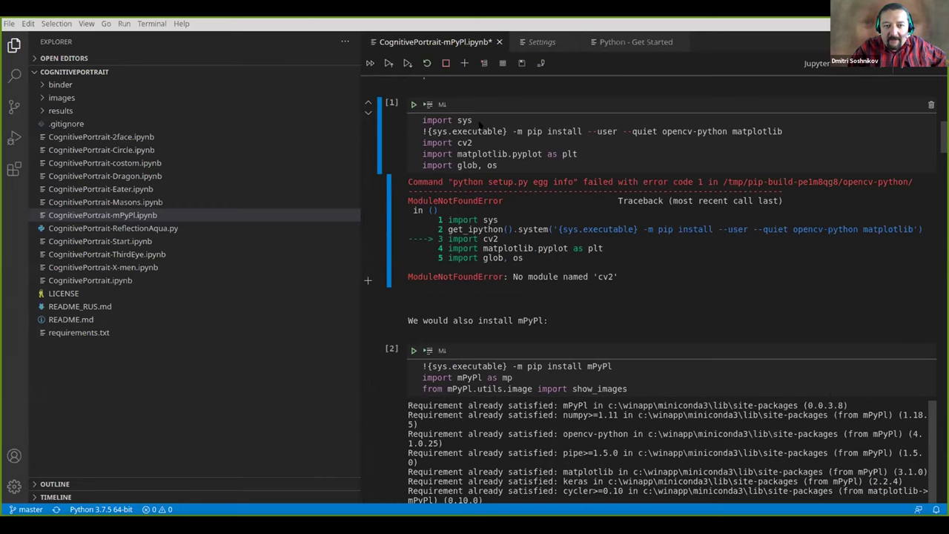
pyautogui.click(586, 131)
pyautogui.moveTo(623, 131); pyautogui.dragTo(662, 131)
pyautogui.press('Delete')
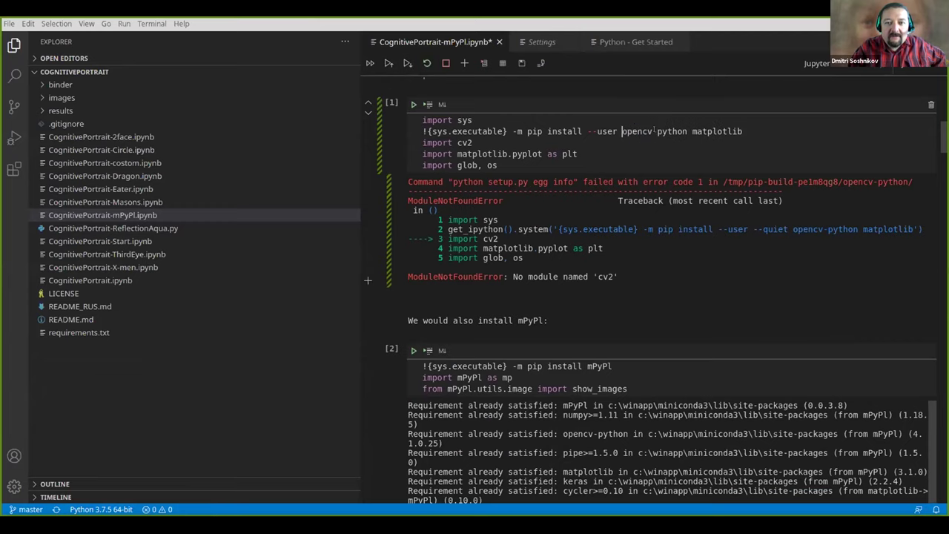
pyautogui.click(614, 98)
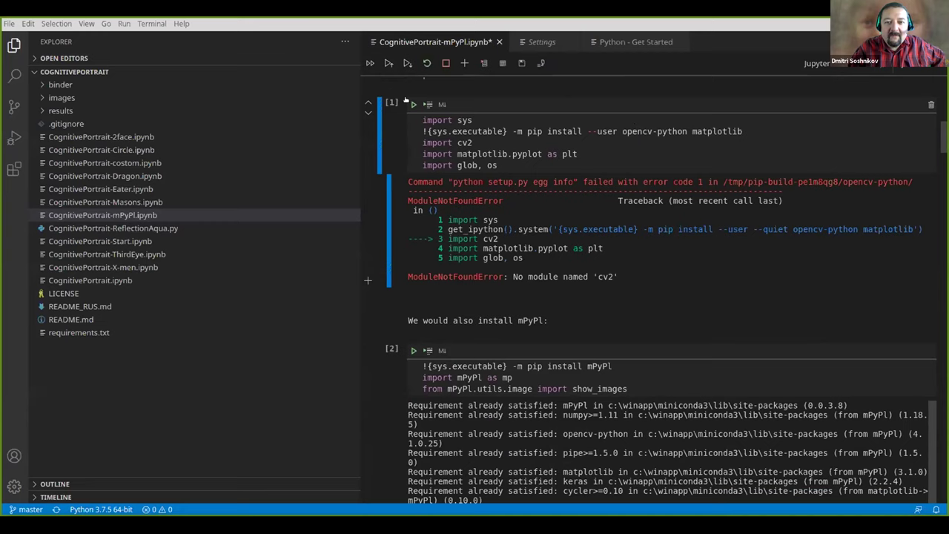
pyautogui.hotkey('shift', 'Return')
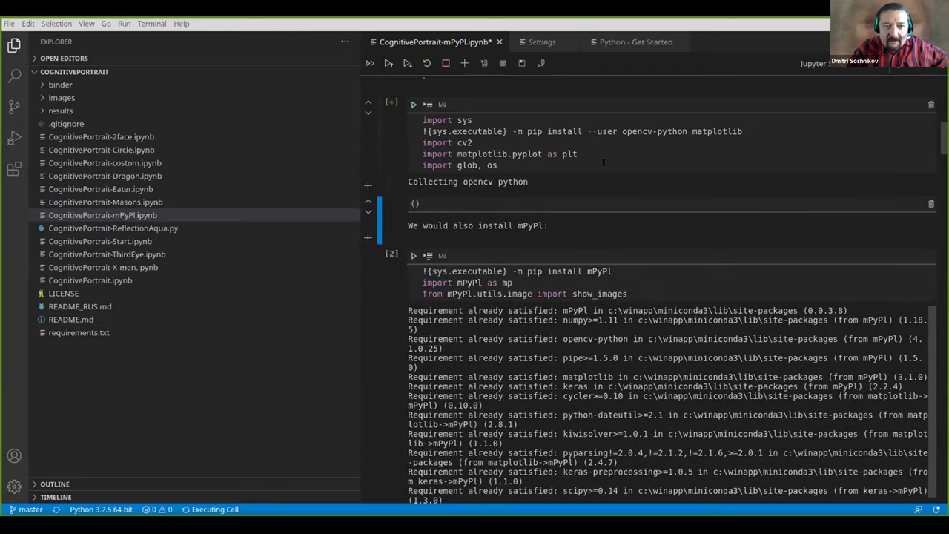
pyautogui.scroll(3, 511, 160)
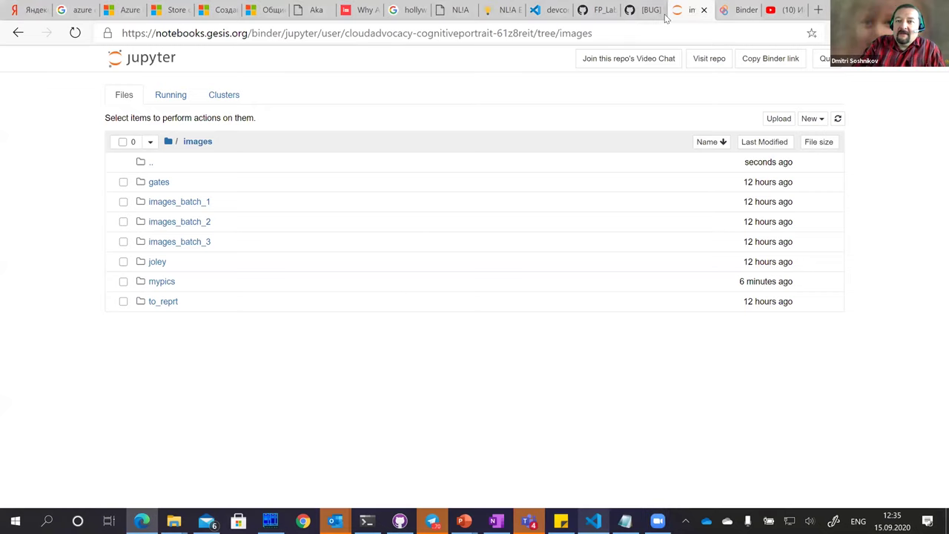
# - Switch to the web browser and open github.com/CloudAdvocacy/CognitivePortrait in a new tab
pyautogui.click(820, 10)
pyautogui.write('git')
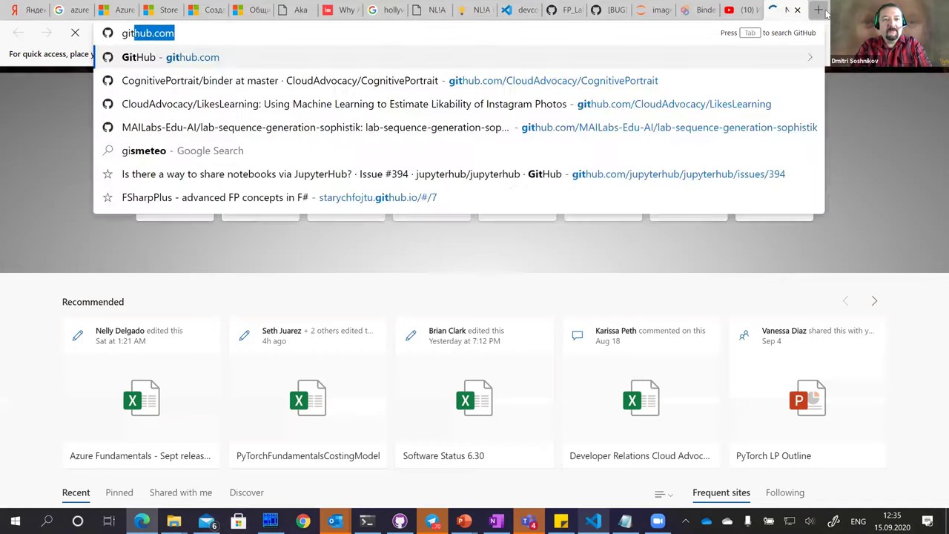
pyautogui.write('hub.com/')
pyautogui.press('Down')
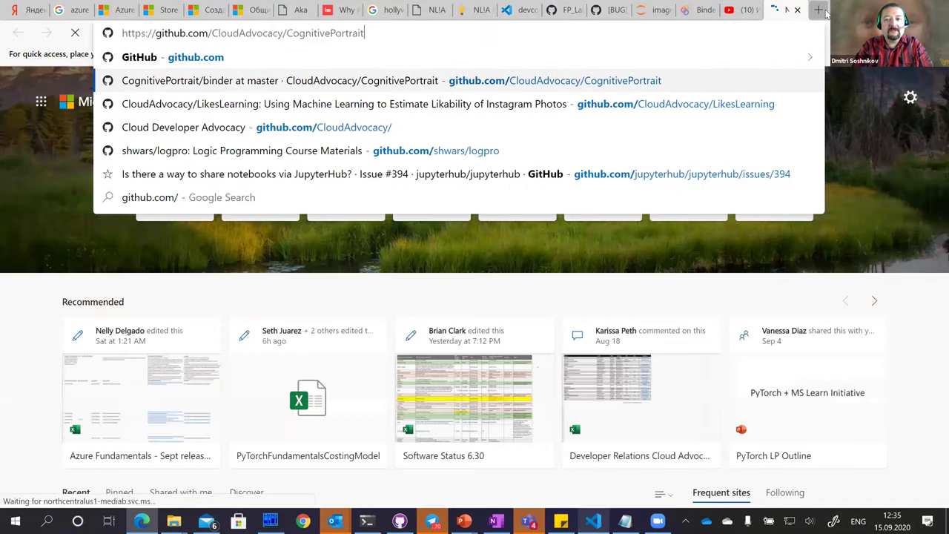
pyautogui.press('Return')
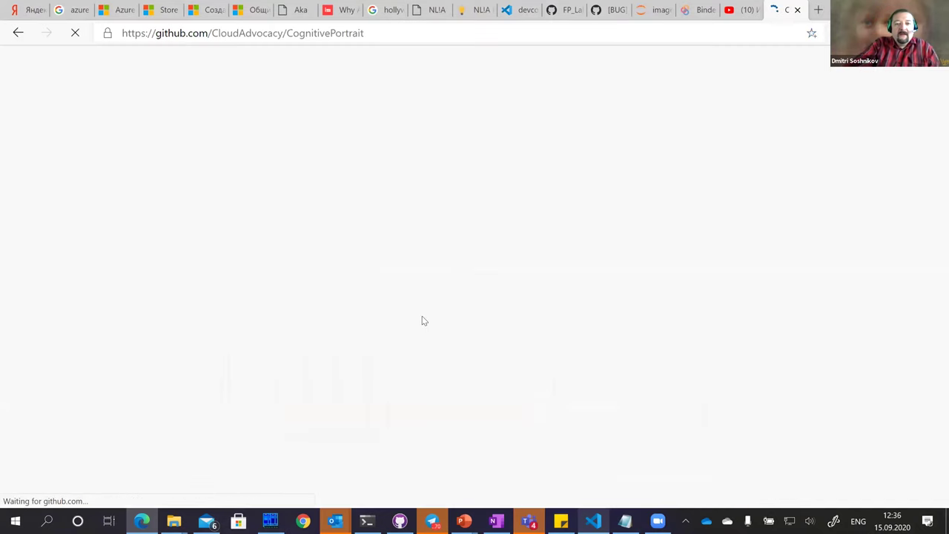
# - Launch the repository in Binder from the link in its README
pyautogui.scroll(-10, 405, 296)
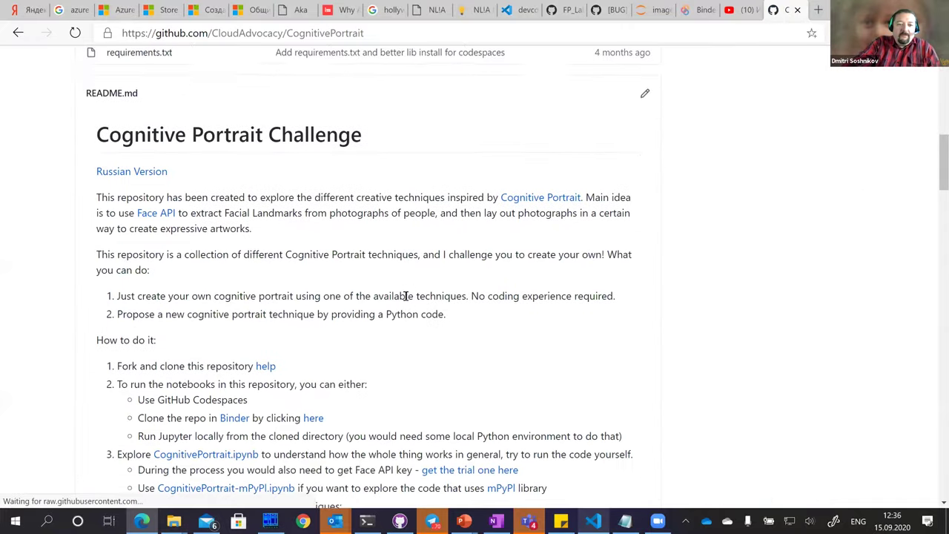
pyautogui.scroll(-7, 405, 296)
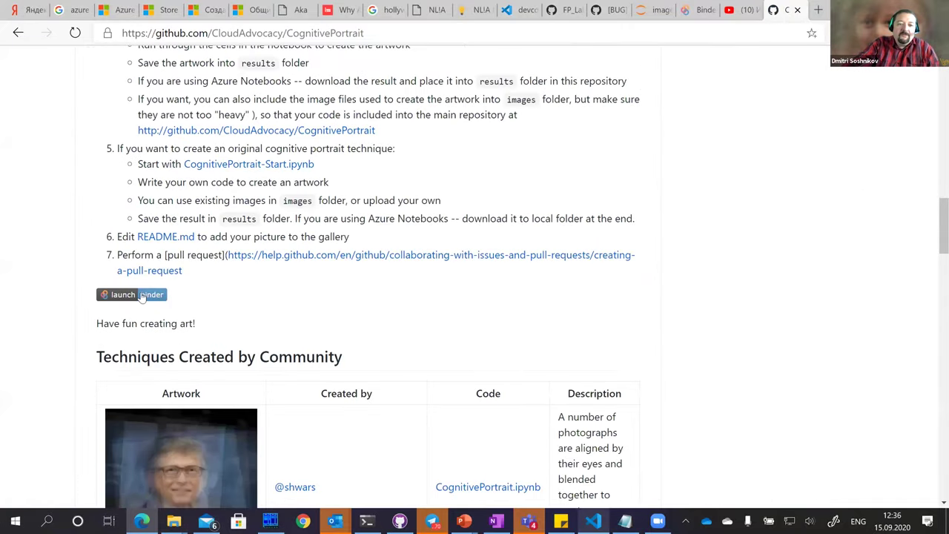
pyautogui.click(138, 297)
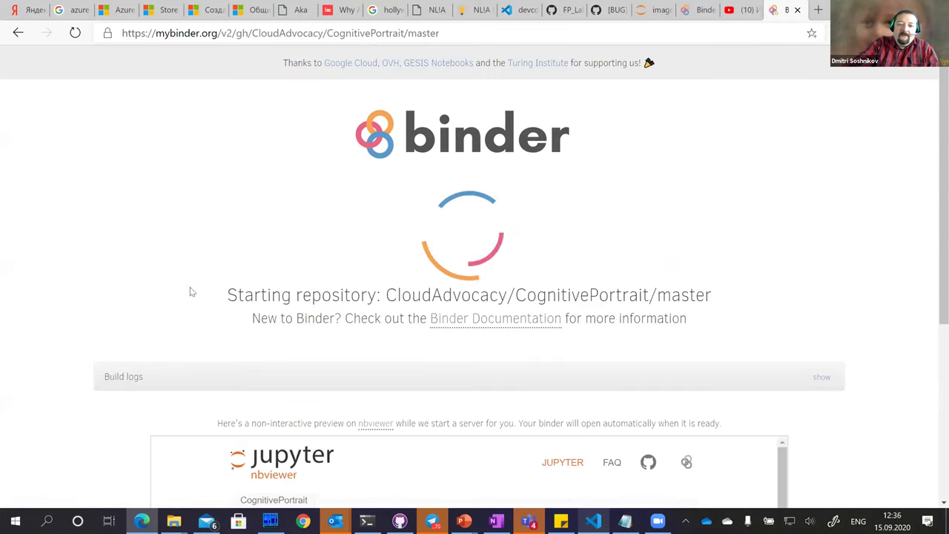
pyautogui.scroll(-2, 370, 214)
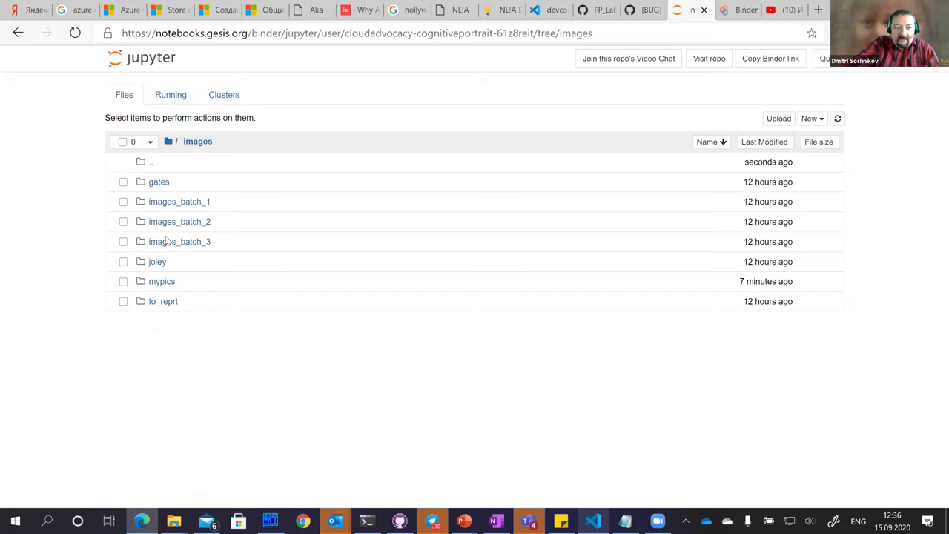
# - Start an upload to the mypics folder and select the photos 1-27, 1-30, dsh_fall_sqr, Academic and 20181226_142509916_iOS from Official Photos
pyautogui.click(158, 282)
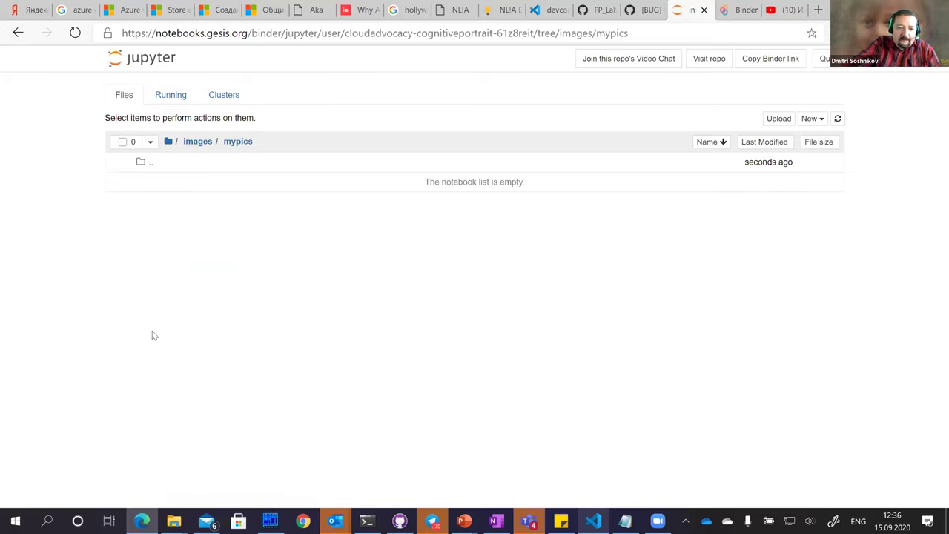
pyautogui.click(780, 119)
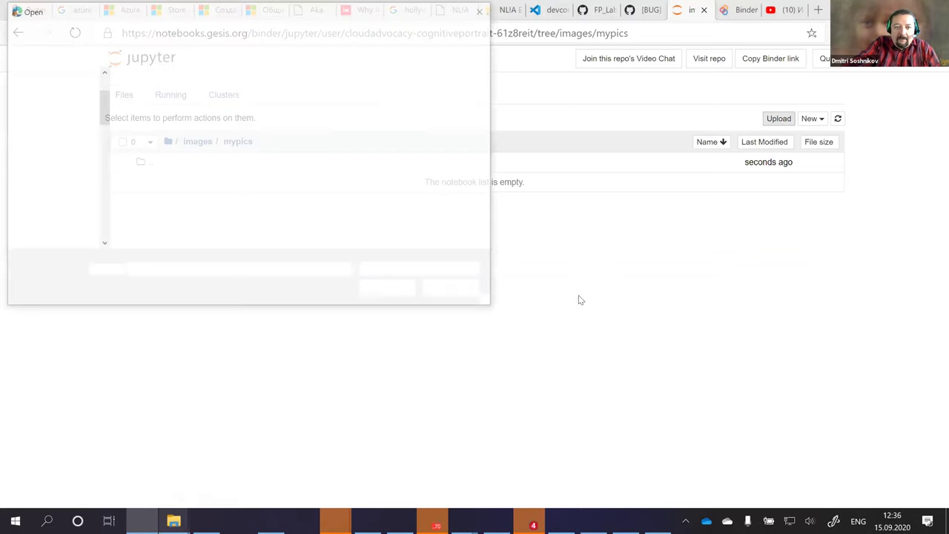
pyautogui.click(402, 162)
pyautogui.keyDown('ctrl'); pyautogui.click(467, 160); pyautogui.keyUp('ctrl')
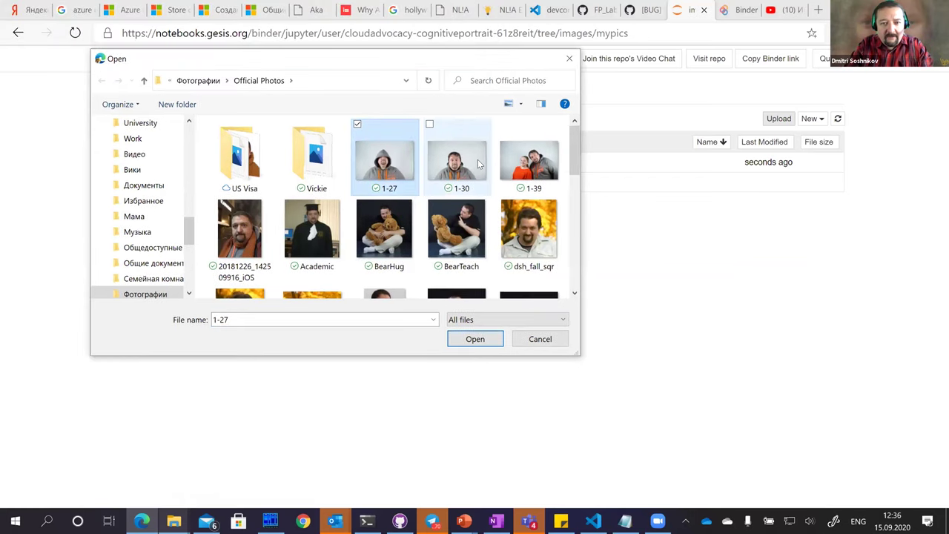
pyautogui.keyDown('ctrl'); pyautogui.click(519, 230); pyautogui.keyUp('ctrl')
pyautogui.keyDown('ctrl'); pyautogui.click(315, 229); pyautogui.keyUp('ctrl')
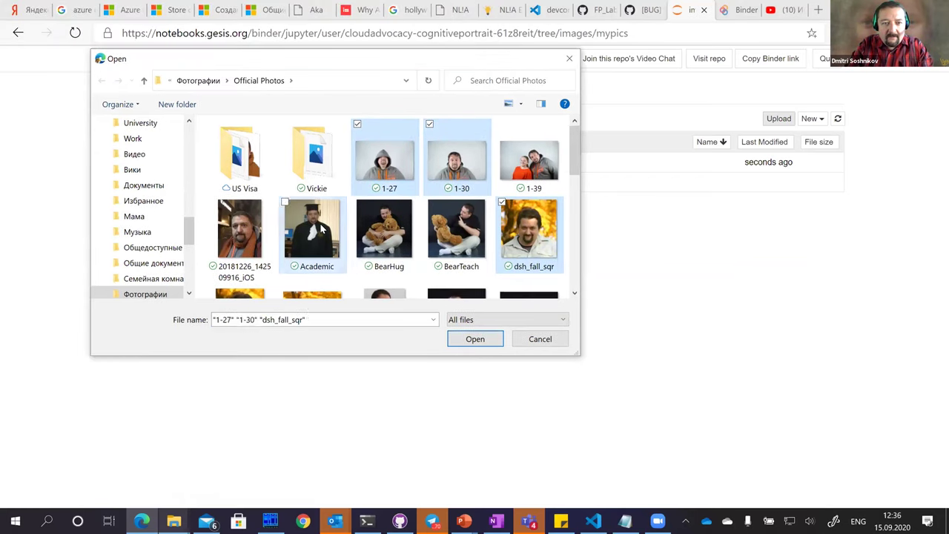
pyautogui.keyDown('ctrl'); pyautogui.click(243, 227); pyautogui.keyUp('ctrl')
pyautogui.scroll(-1, 367, 194)
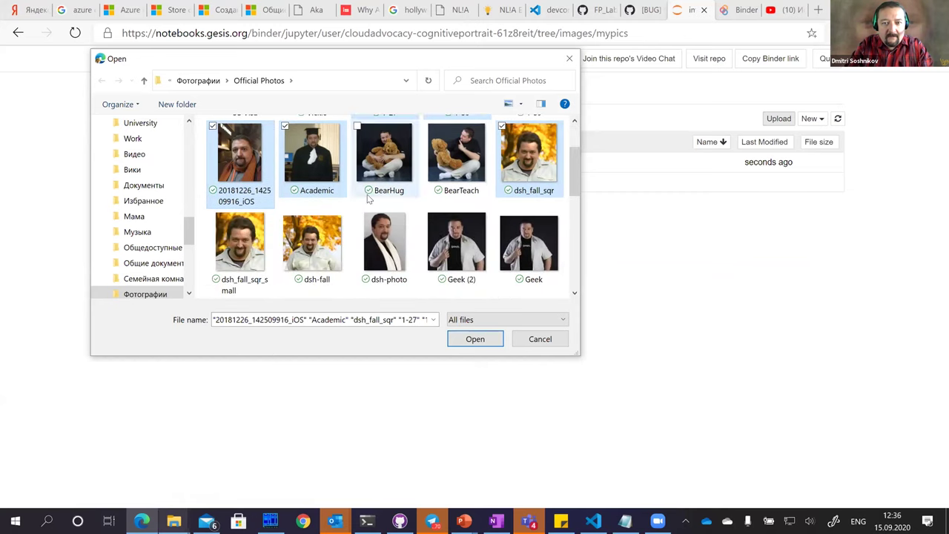
# - Add Geek, dsh-photo, dsh-fall, GeekSq, IMG_2901 and IMG_6399 to the selected photos
pyautogui.keyDown('ctrl'); pyautogui.click(528, 243); pyautogui.keyUp('ctrl')
pyautogui.keyDown('ctrl'); pyautogui.click(386, 242); pyautogui.keyUp('ctrl')
pyautogui.keyDown('ctrl'); pyautogui.click(312, 241); pyautogui.keyUp('ctrl')
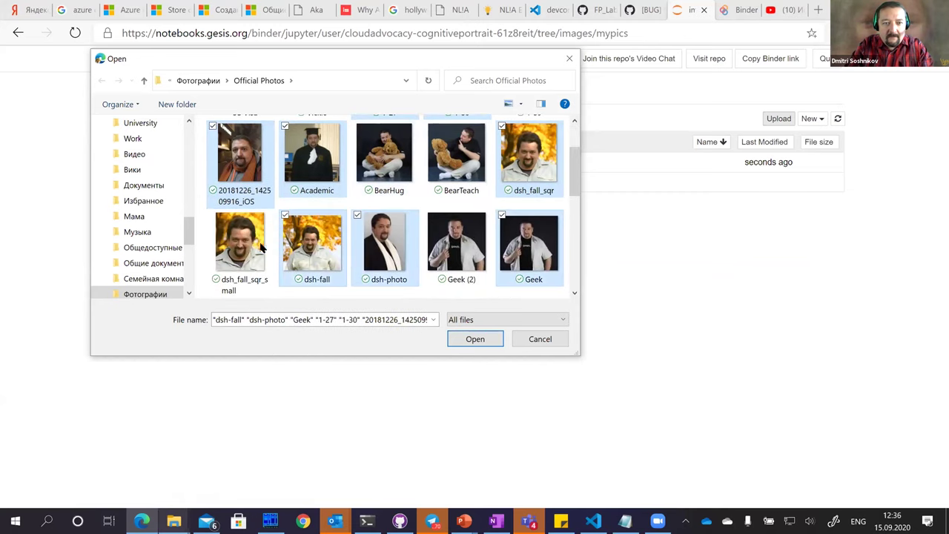
pyautogui.scroll(-1, 362, 224)
pyautogui.keyDown('ctrl'); pyautogui.click(384, 249); pyautogui.keyUp('ctrl')
pyautogui.keyDown('ctrl'); pyautogui.click(457, 252); pyautogui.keyUp('ctrl')
pyautogui.keyDown('ctrl'); pyautogui.click(528, 252); pyautogui.keyUp('ctrl')
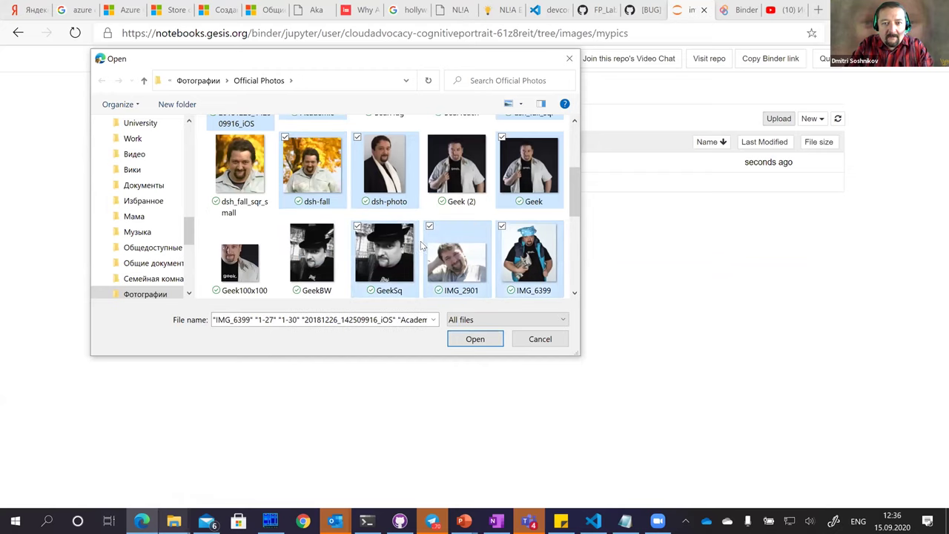
# - Add PassportPhotoSqr, MyHead, IMG_6429, SoshDotNext and WP_20150426_14_39_28_Pro to the selection and submit all selected photos to the upload list
pyautogui.scroll(-4, 421, 243)
pyautogui.keyDown('ctrl'); pyautogui.click(527, 159); pyautogui.keyUp('ctrl')
pyautogui.keyDown('ctrl'); pyautogui.click(396, 156); pyautogui.keyUp('ctrl')
pyautogui.keyDown('ctrl'); pyautogui.click(253, 155); pyautogui.keyUp('ctrl')
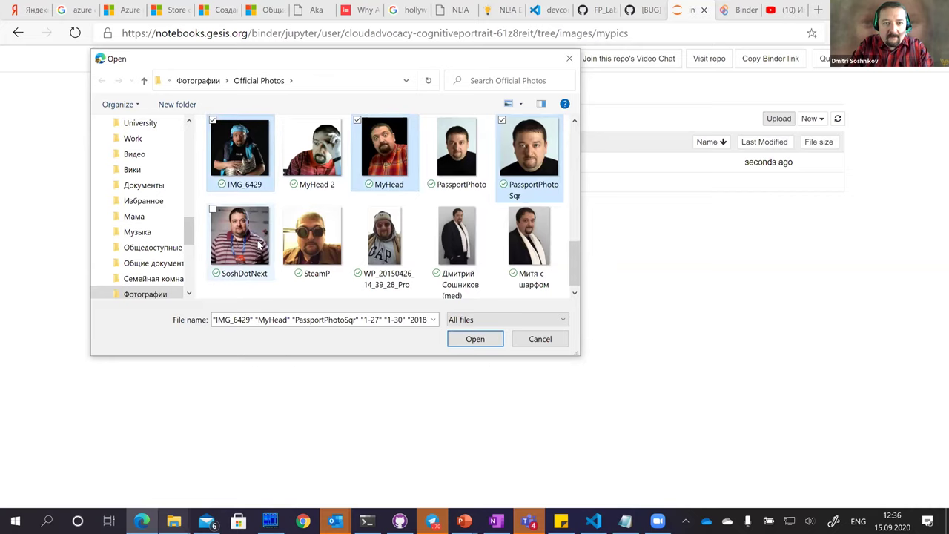
pyautogui.keyDown('ctrl'); pyautogui.click(256, 243); pyautogui.keyUp('ctrl')
pyautogui.keyDown('ctrl'); pyautogui.click(384, 251); pyautogui.keyUp('ctrl')
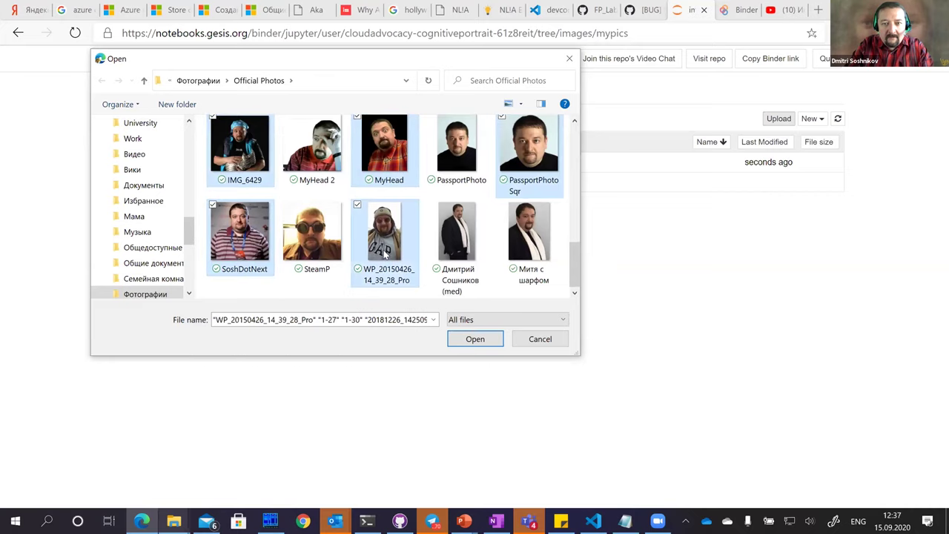
pyautogui.click(475, 339)
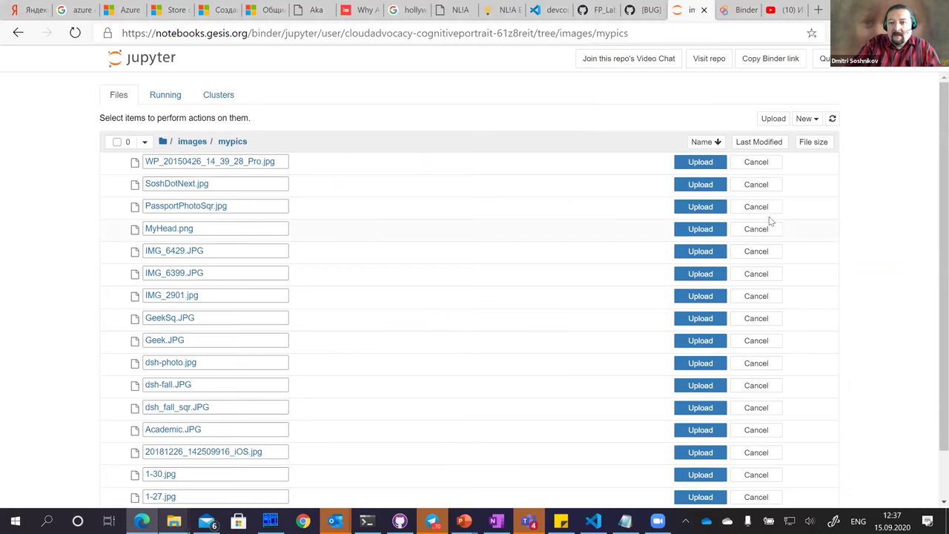
# - Upload the WP_20150426, SoshDotNext, MyHead, PassportPhotoSqr, IMG_6429, IMG_6399, IMG_2901, GeekSq and Geek pictures into mypics
pyautogui.scroll(-1, 531, 158)
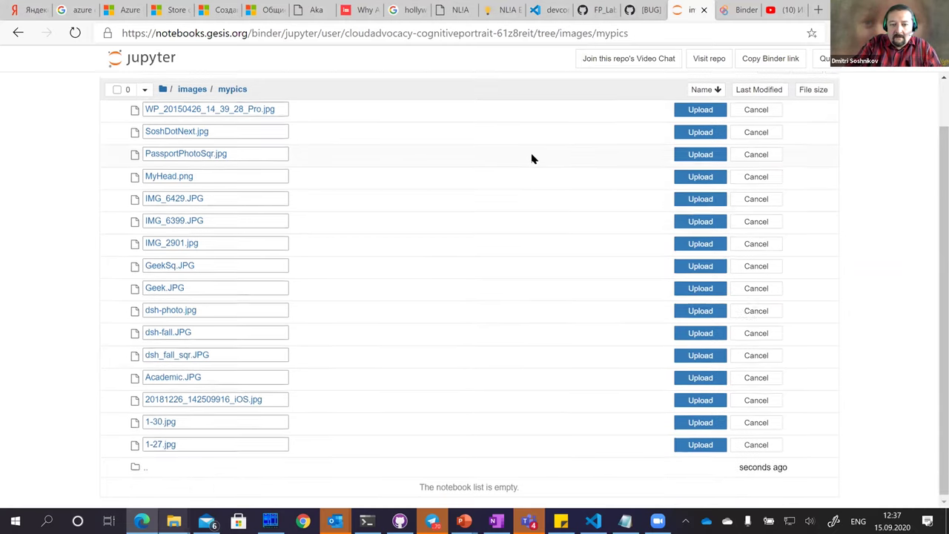
pyautogui.scroll(1, 531, 158)
pyautogui.scroll(-1, 531, 158)
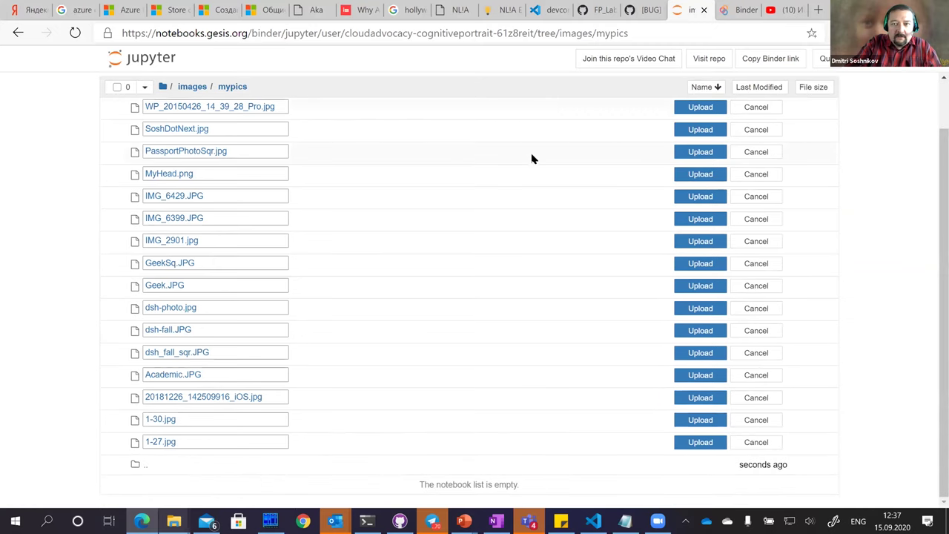
pyautogui.click(689, 110)
pyautogui.click(690, 132)
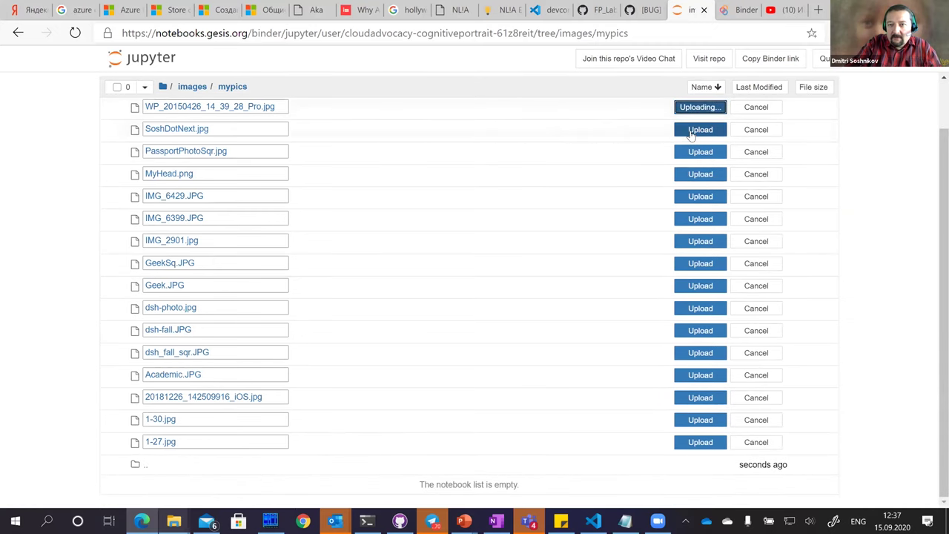
pyautogui.click(695, 156)
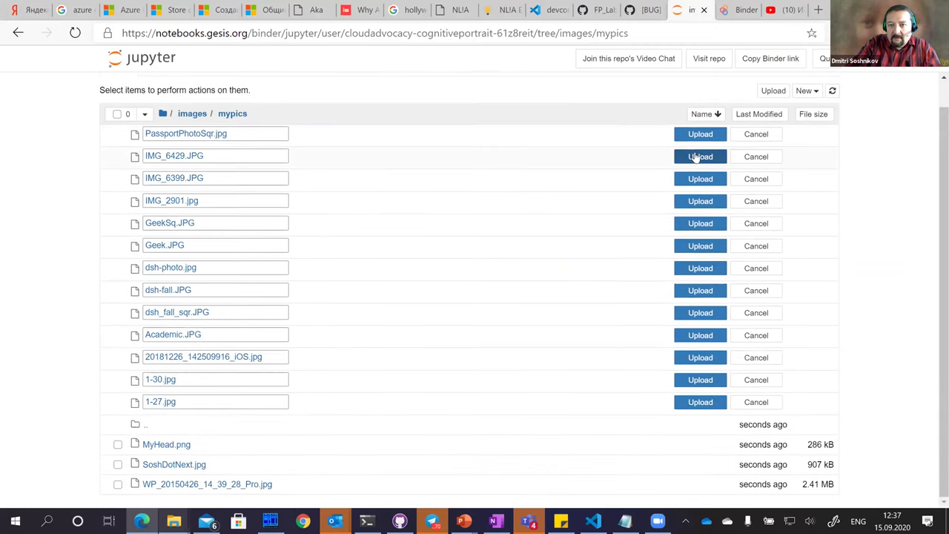
pyautogui.click(696, 158)
pyautogui.click(697, 161)
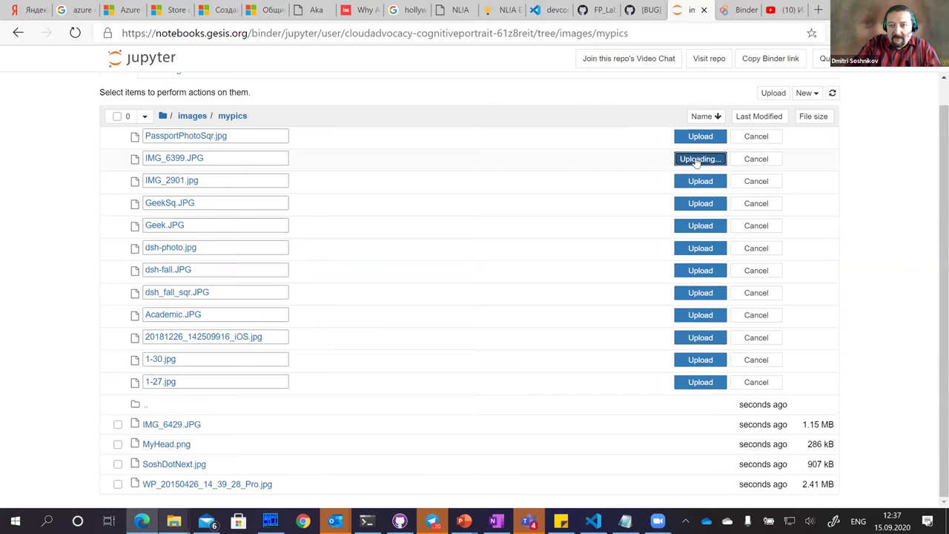
pyautogui.click(695, 137)
pyautogui.click(696, 141)
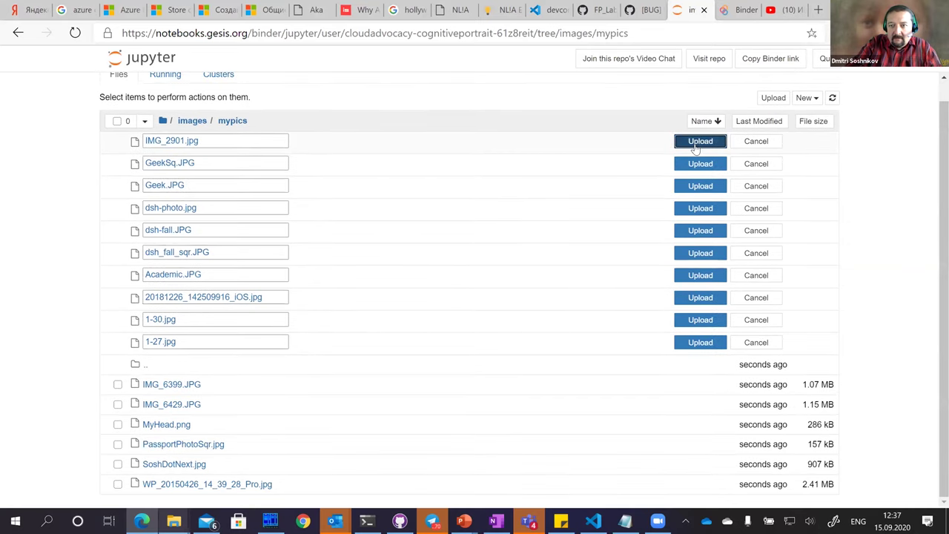
pyautogui.click(696, 144)
pyautogui.click(695, 146)
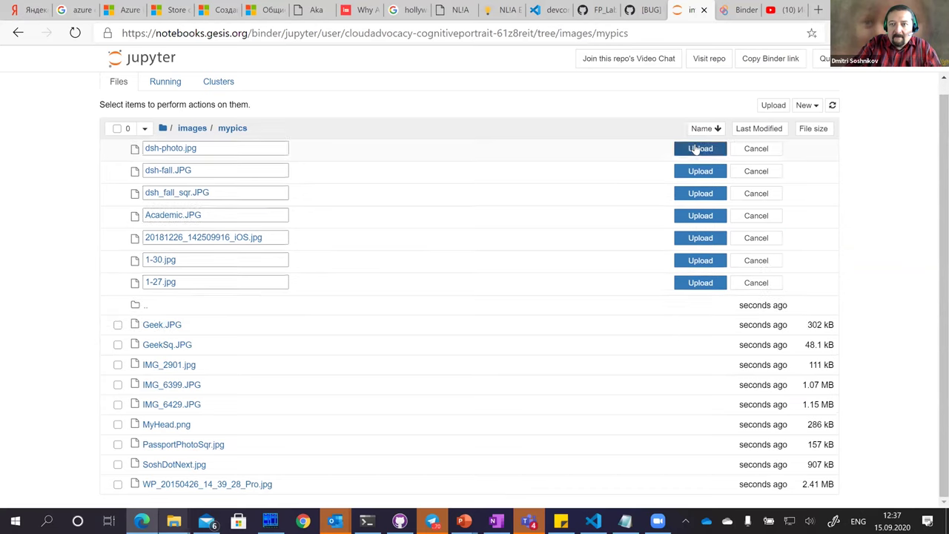
# - Upload the remaining dsh-photo, dsh-fall, dsh_fall_sqr, Academic, 20181226_142509916_iOS, 1-30 and 1-27 pictures into mypics
pyautogui.click(699, 151)
pyautogui.click(698, 154)
pyautogui.click(699, 154)
pyautogui.click(699, 157)
pyautogui.click(699, 160)
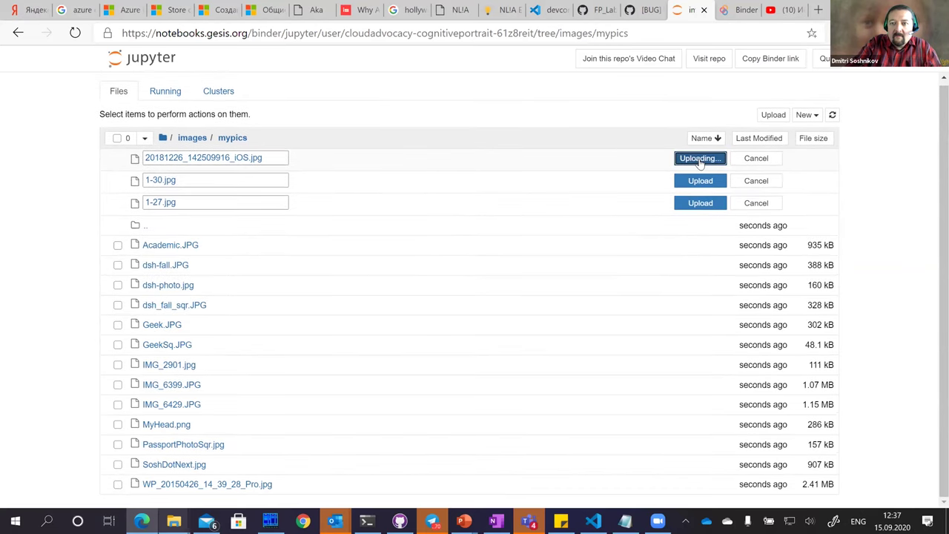
pyautogui.click(700, 161)
pyautogui.click(700, 162)
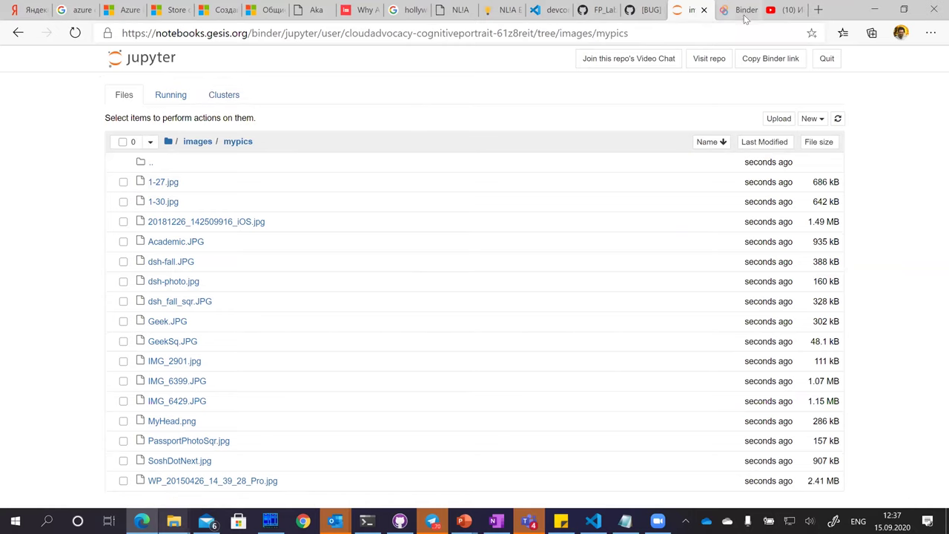
# - Open github.com/CloudAdvocacy/CognitivePortrait in the Binder tab and look through its README for the Binder launch link
pyautogui.click(743, 15)
pyautogui.click(509, 34)
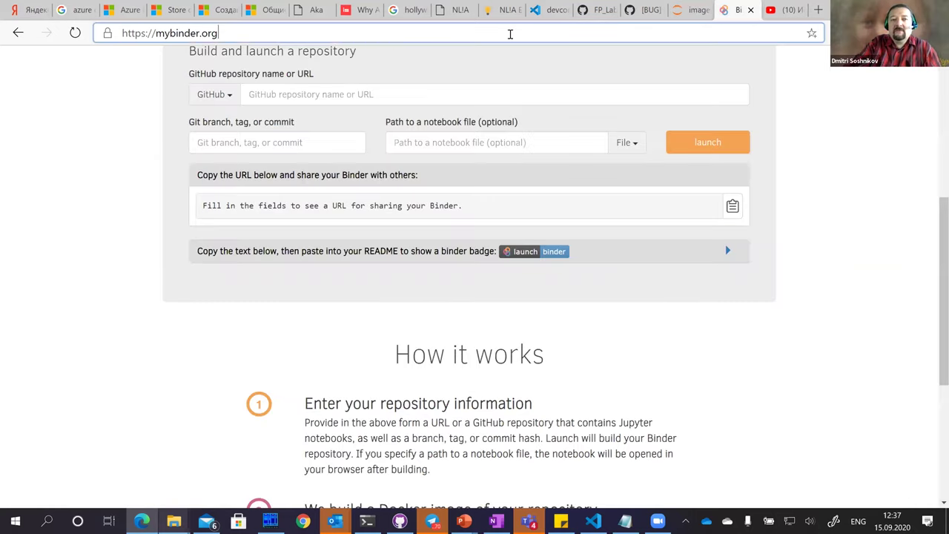
pyautogui.write('github.com')
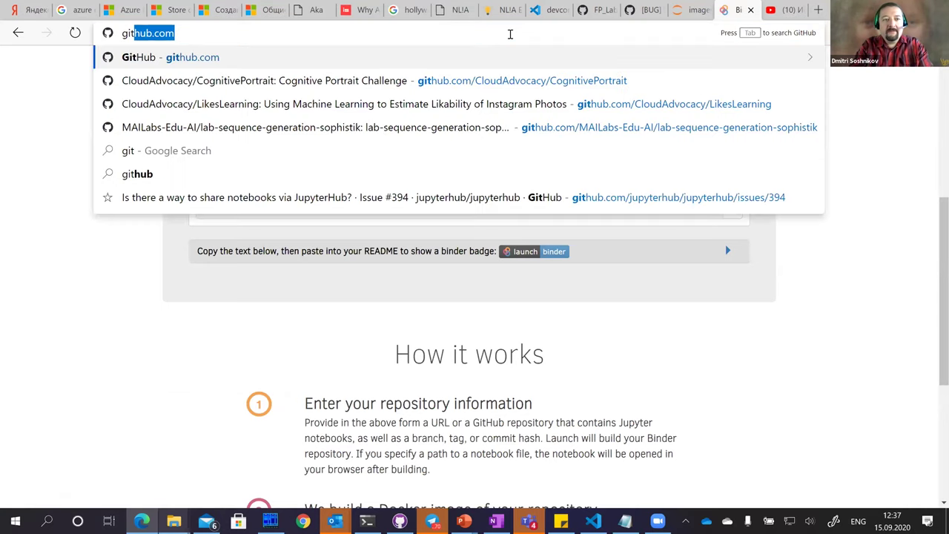
pyautogui.press('Down')
pyautogui.press('Return')
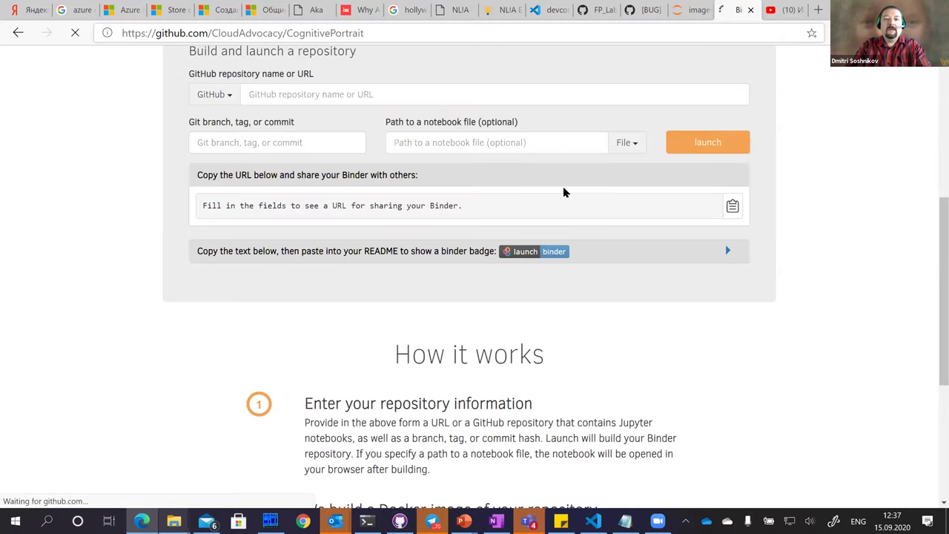
pyautogui.scroll(-9, 371, 210)
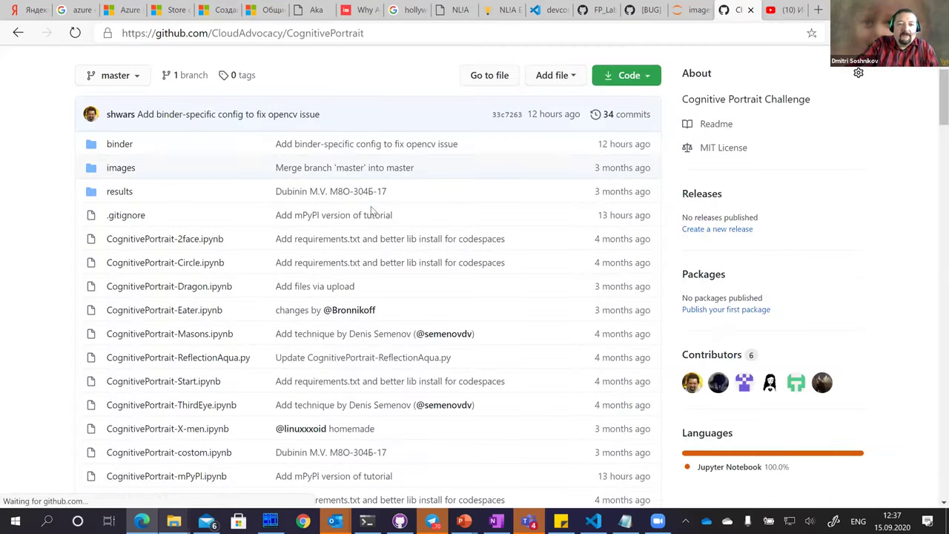
pyautogui.scroll(-7, 371, 209)
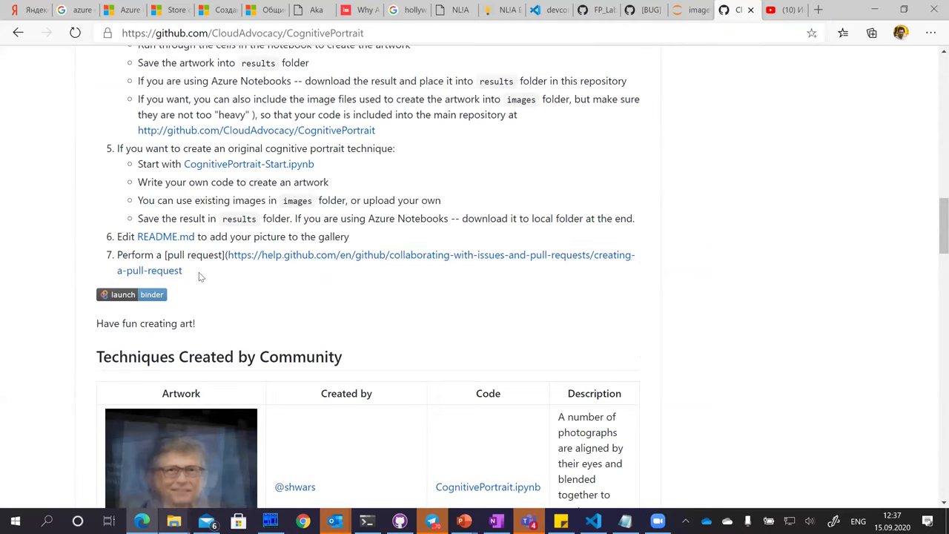
pyautogui.scroll(-3, 198, 275)
pyautogui.scroll(2, 198, 276)
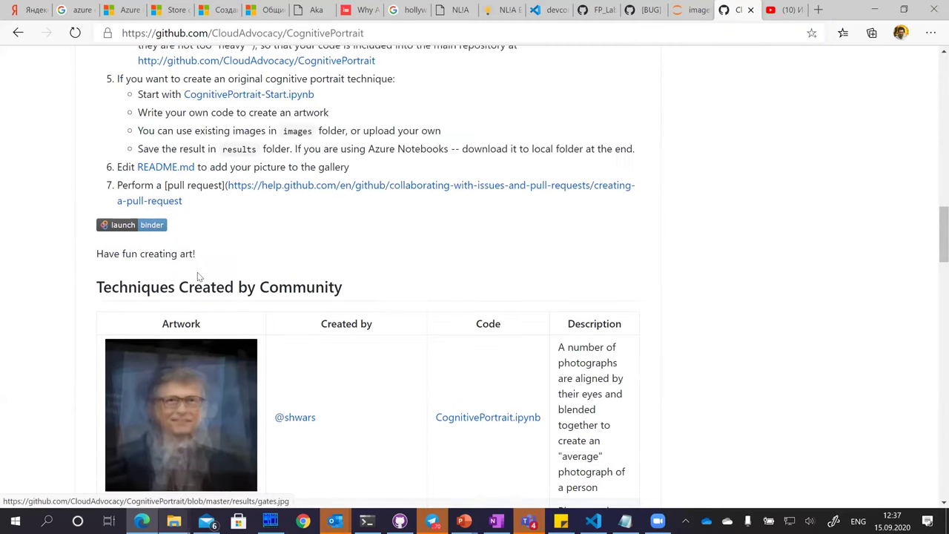
pyautogui.scroll(15, 198, 277)
pyautogui.scroll(4, 197, 276)
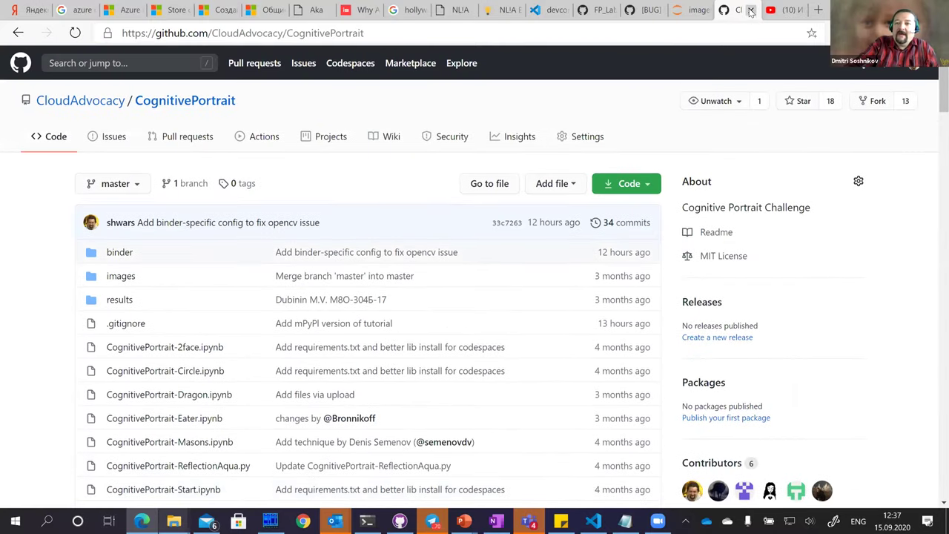
# - Close the GitHub and YouTube playlist tabs and check the uploaded pictures in the images/mypics folder
pyautogui.click(751, 10)
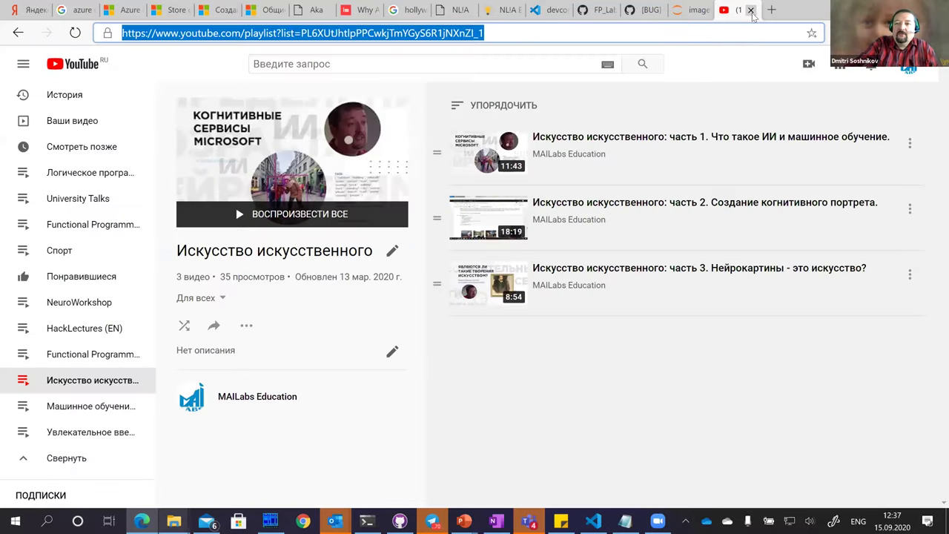
pyautogui.click(751, 10)
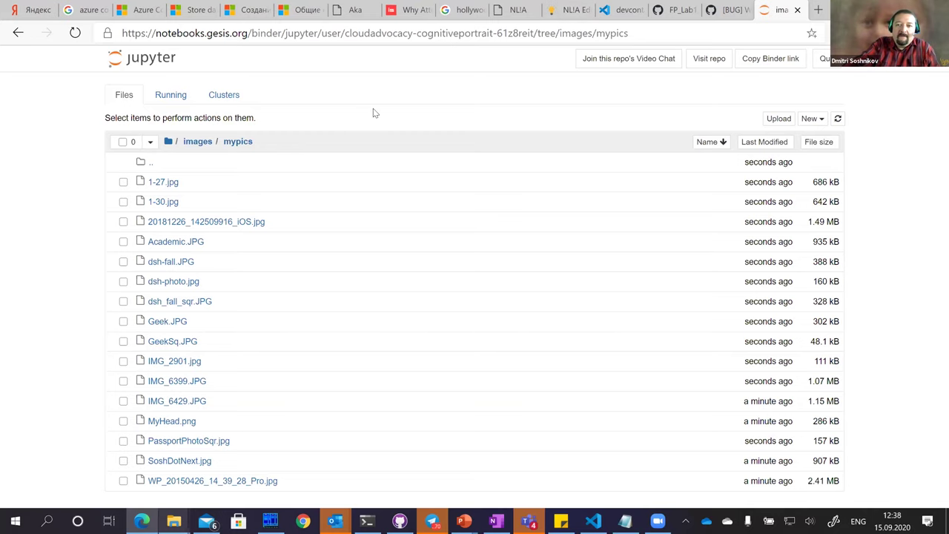
pyautogui.click(198, 142)
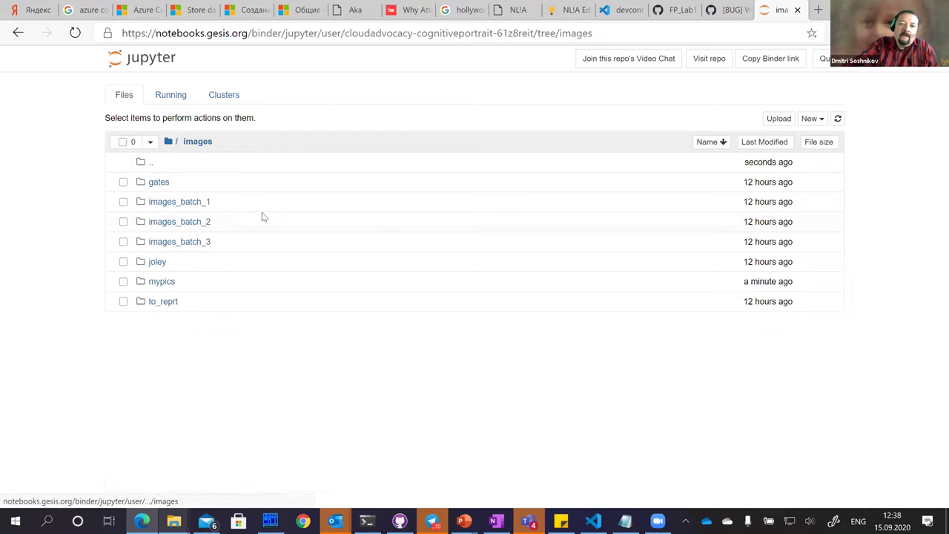
pyautogui.click(167, 142)
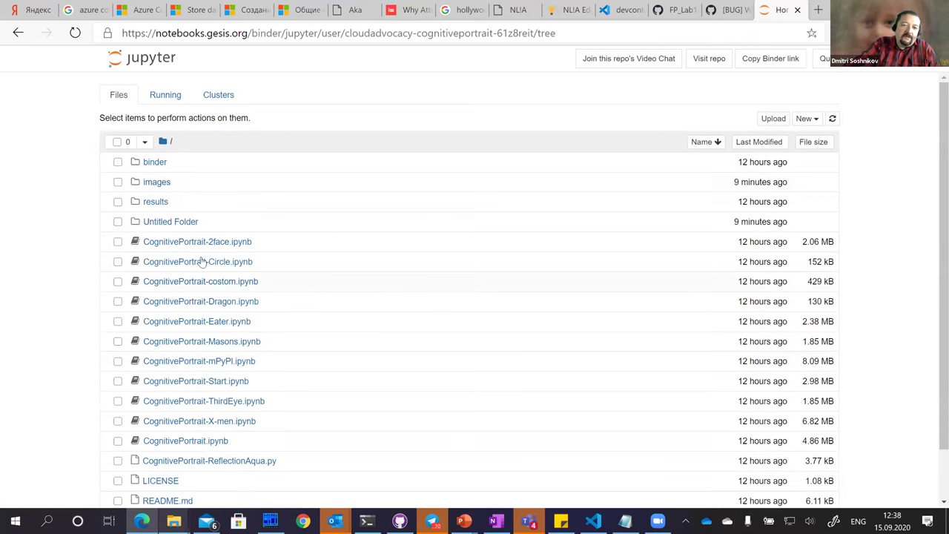
pyautogui.click(154, 184)
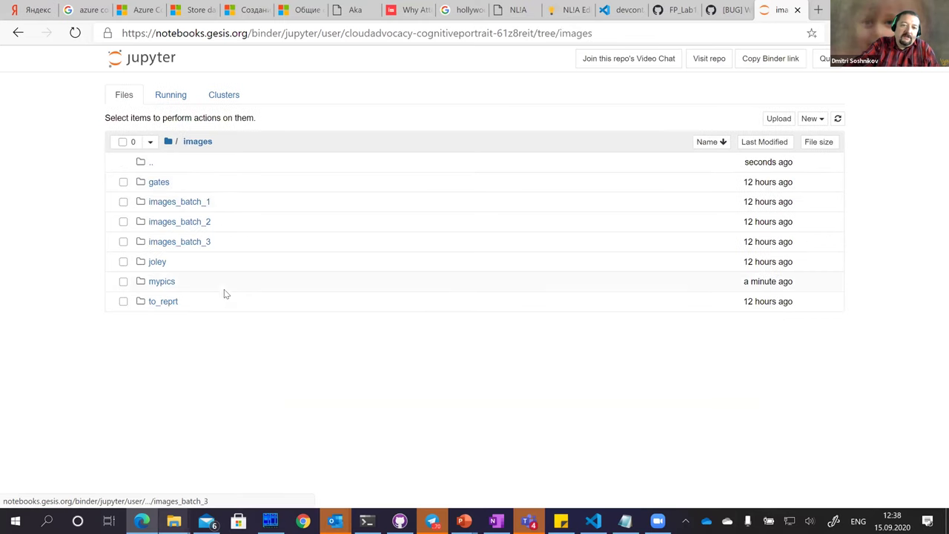
pyautogui.click(164, 285)
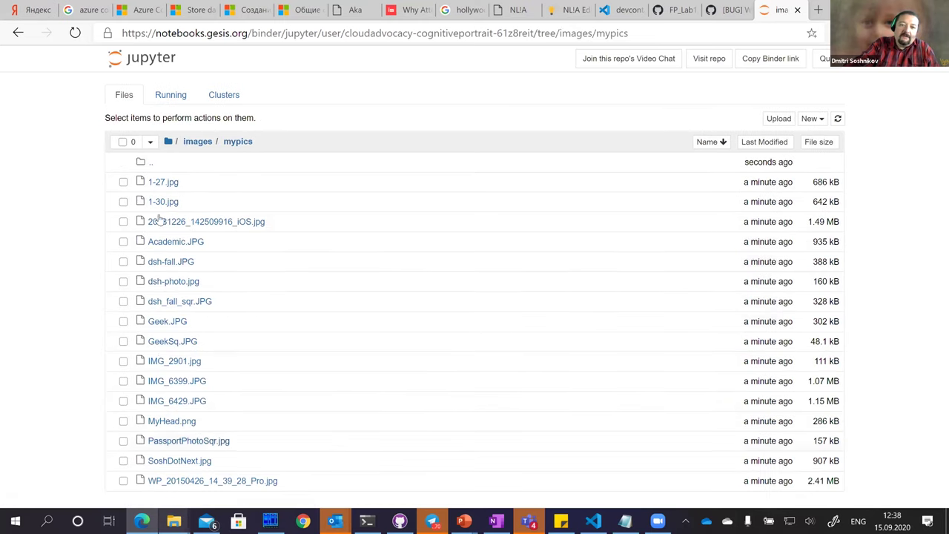
# - Delete Untitled Folder from the repository's root directory
pyautogui.click(167, 141)
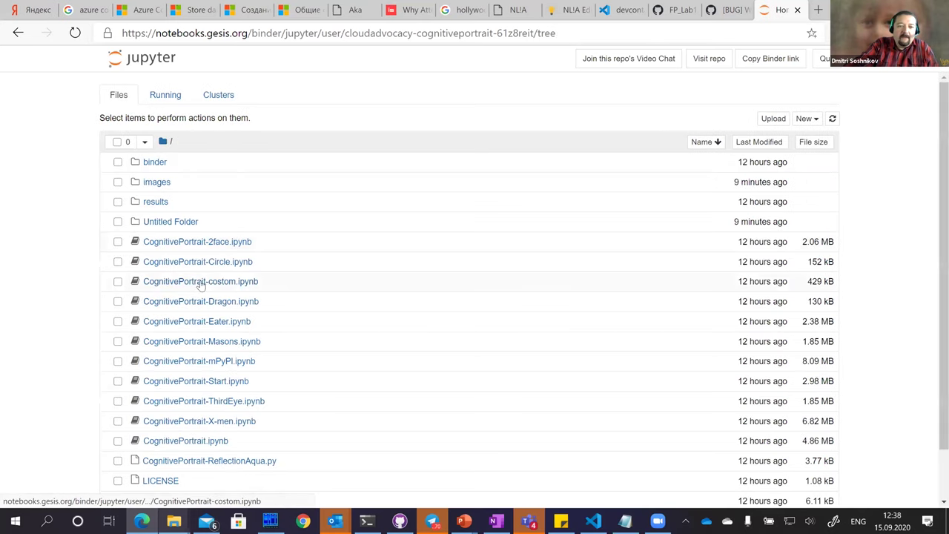
pyautogui.scroll(-1, 298, 350)
pyautogui.click(118, 164)
pyautogui.scroll(1, 385, 132)
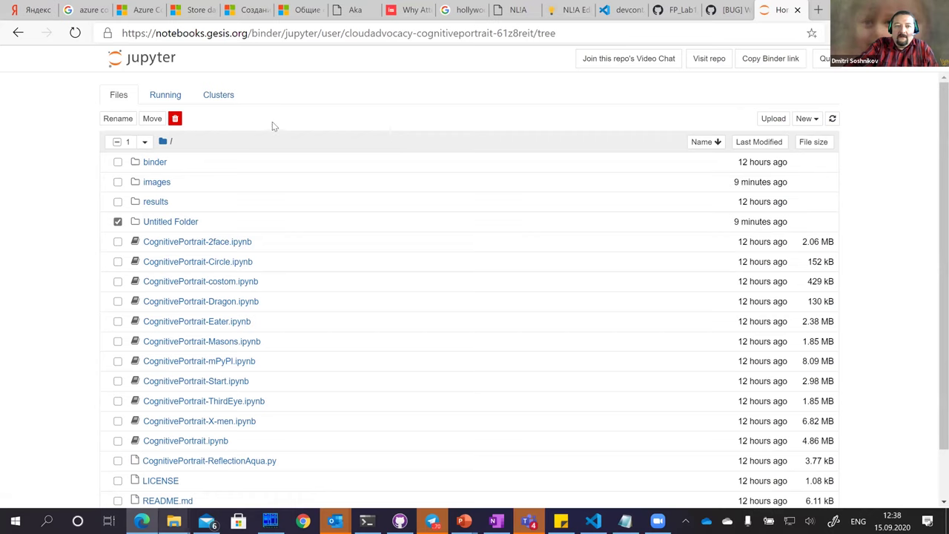
pyautogui.click(176, 120)
pyautogui.click(672, 154)
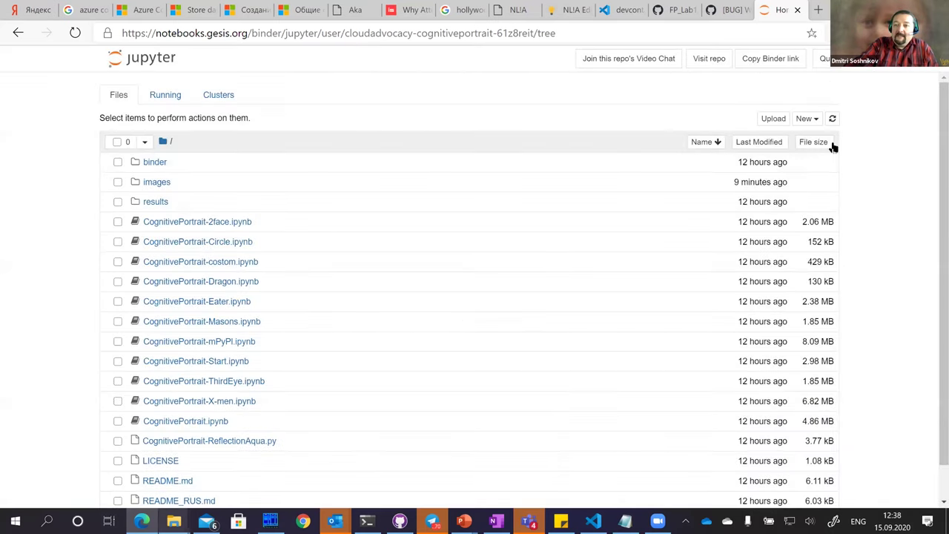
# - Open a new terminal on the Jupyter server, list the repository files with ls and check disk space with df
pyautogui.click(814, 120)
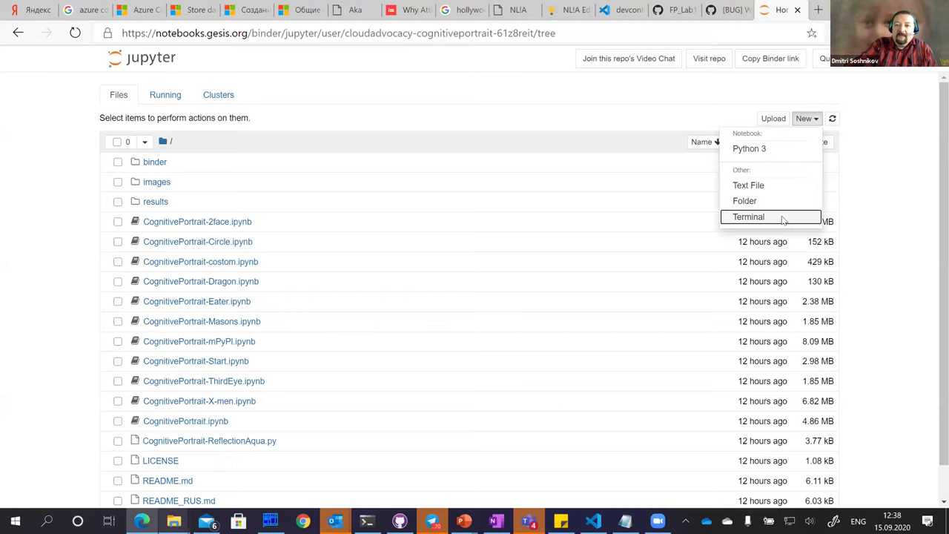
pyautogui.click(749, 216)
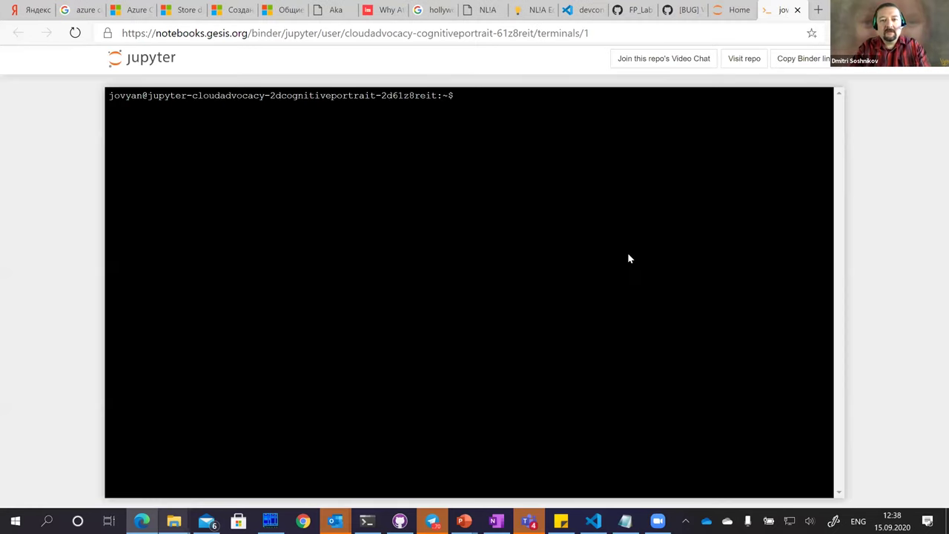
pyautogui.click(628, 258)
pyautogui.press('Return')
pyautogui.press('Return')
pyautogui.write('ls')
pyautogui.press('Return')
pyautogui.write('df')
pyautogui.press('Return')
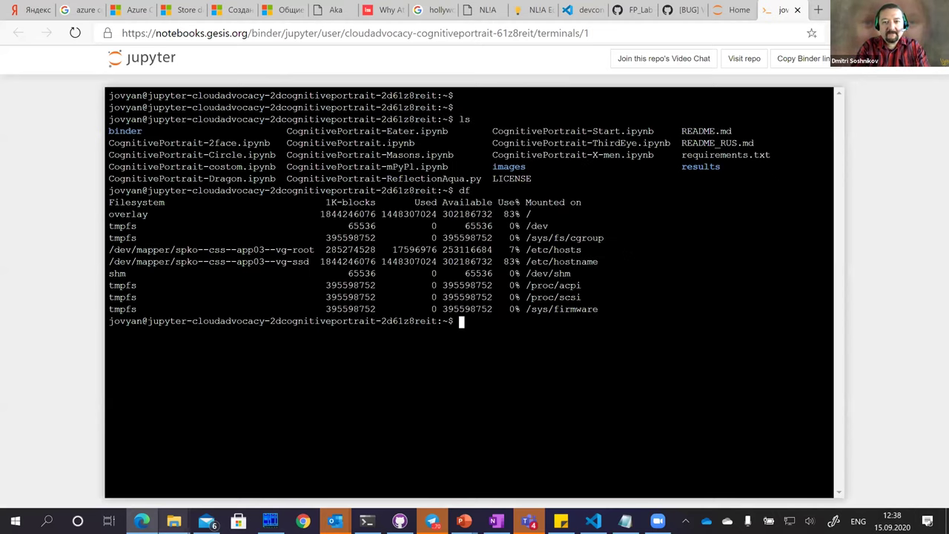
# - Check the running processes with top, quit it, then exit the shell and close the terminal tab
pyautogui.write('top')
pyautogui.press('Return')
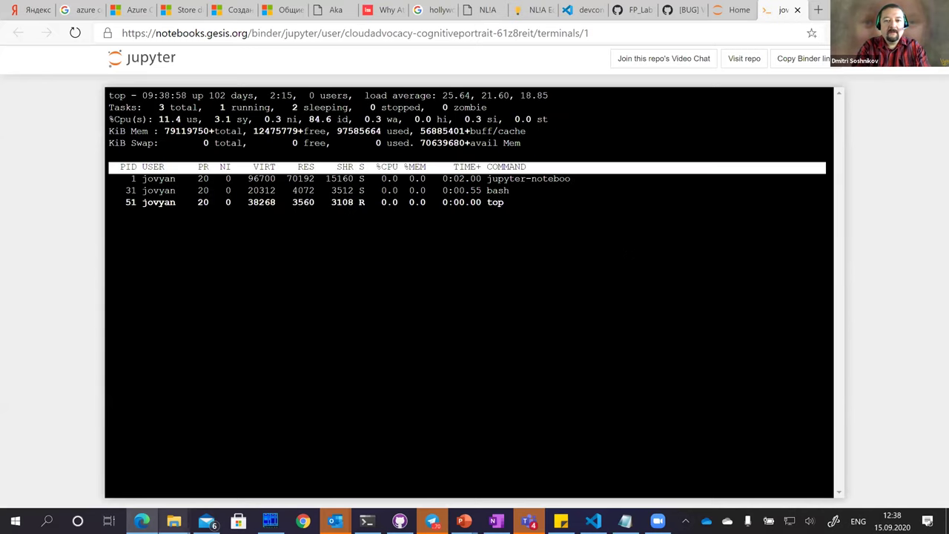
pyautogui.press('q')
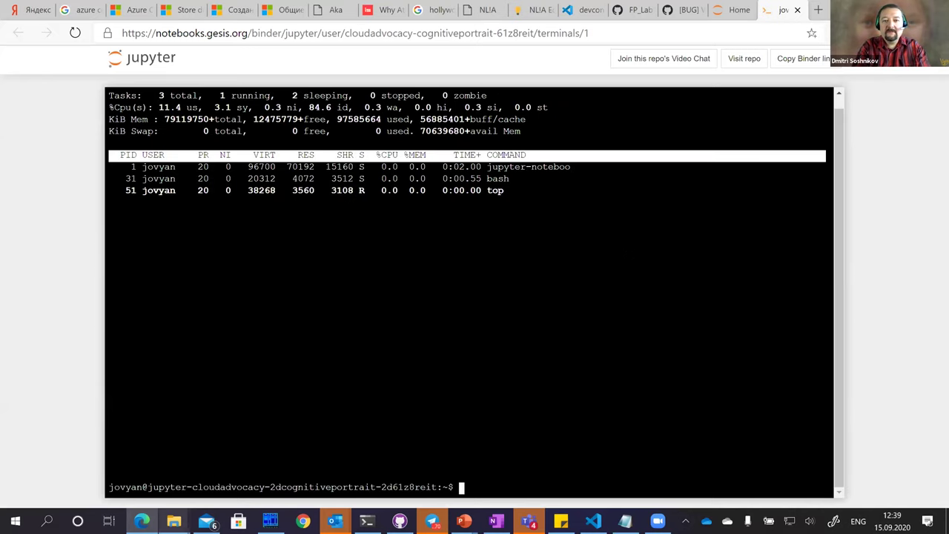
pyautogui.press('Return')
pyautogui.press('Return')
pyautogui.write('exit')
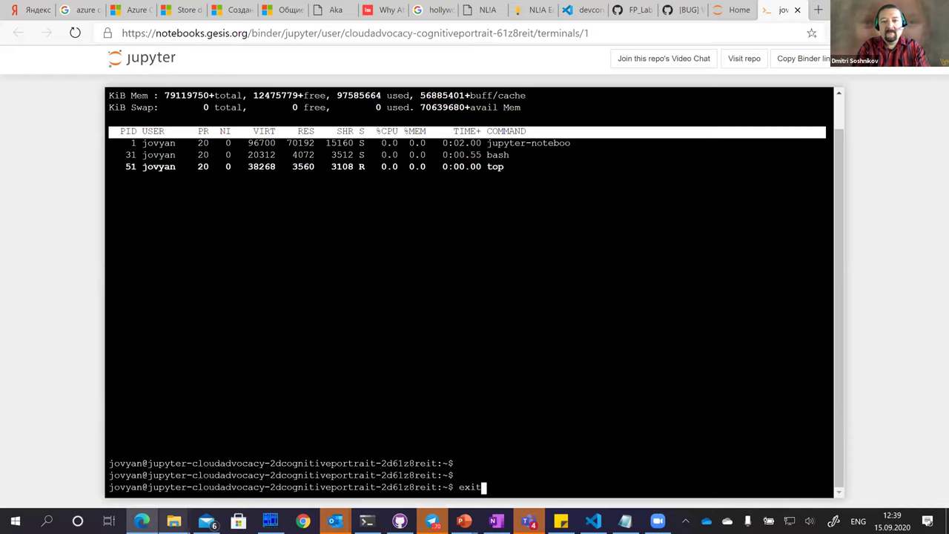
pyautogui.press('Return')
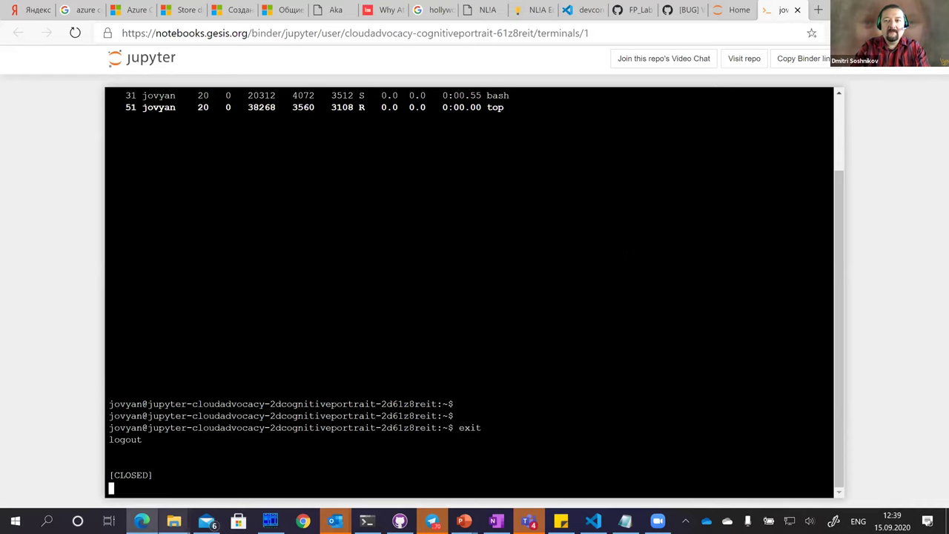
pyautogui.click(797, 10)
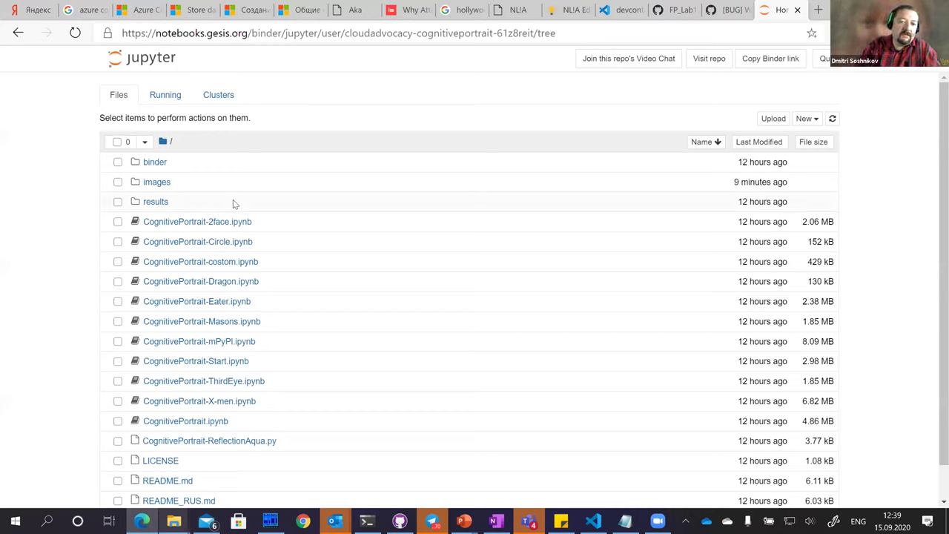
# - Check the subfolders of the images folder, return to the root directory and open CognitivePortrait-mPyPl.ipynb
pyautogui.click(147, 189)
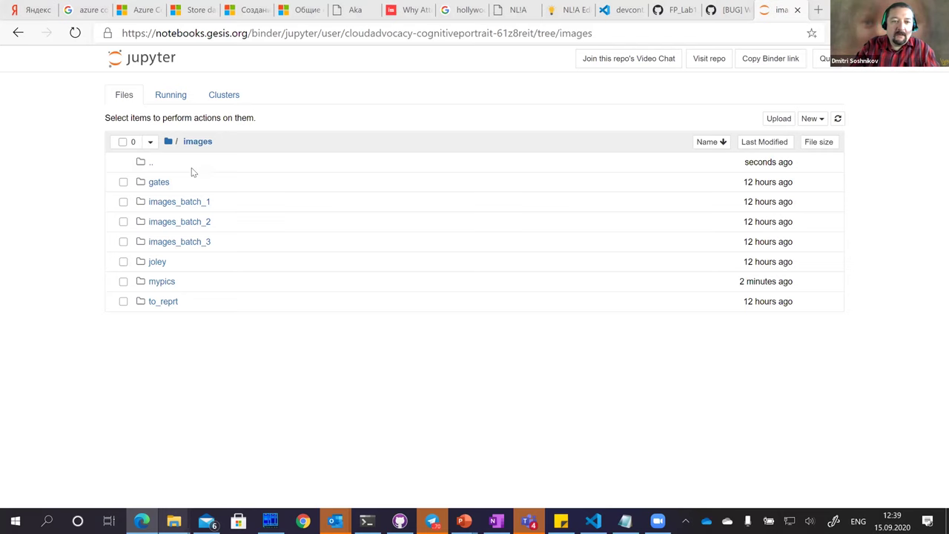
pyautogui.click(169, 141)
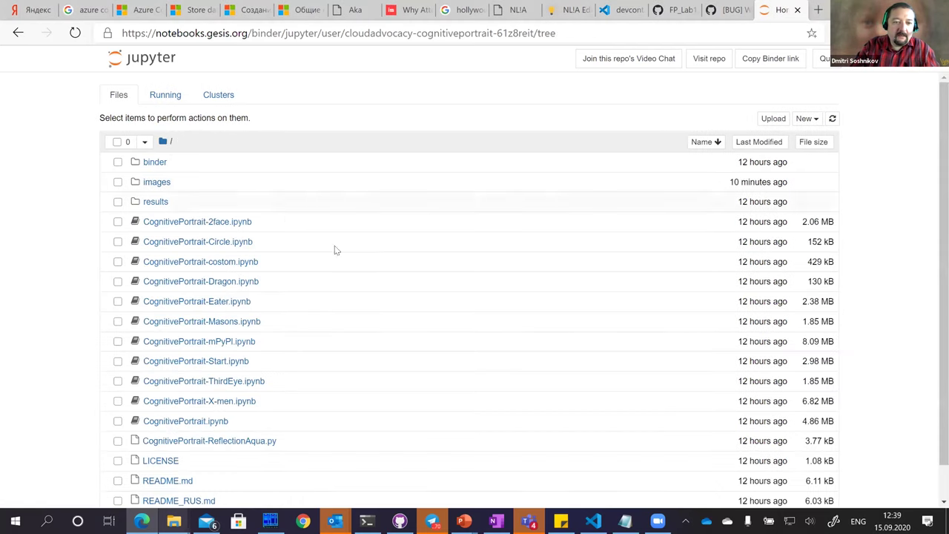
pyautogui.click(209, 345)
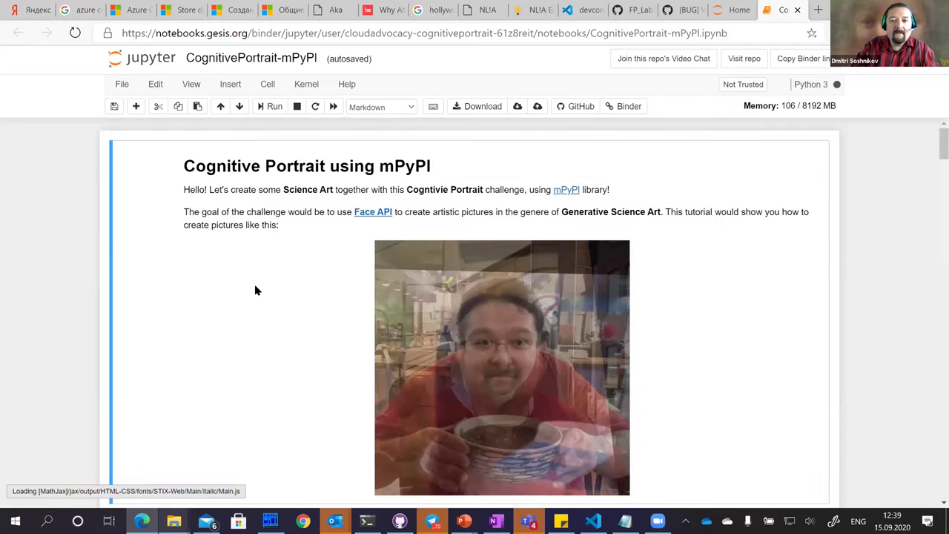
# - Run the notebook's pre-requisites cells that install opencv-python, matplotlib and mPyPl, and check the mPyPl installation output
pyautogui.scroll(-6, 255, 290)
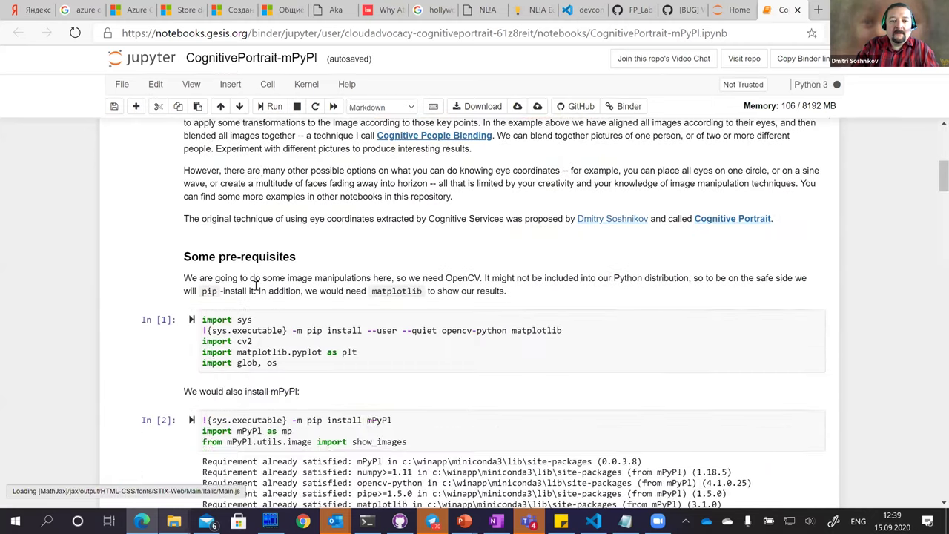
pyautogui.scroll(-1, 256, 286)
pyautogui.click(220, 263)
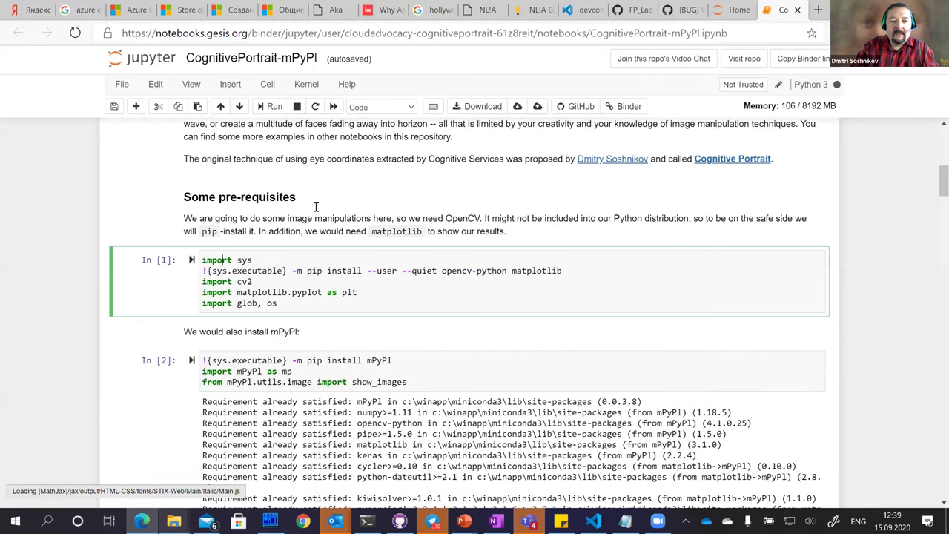
pyautogui.click(261, 107)
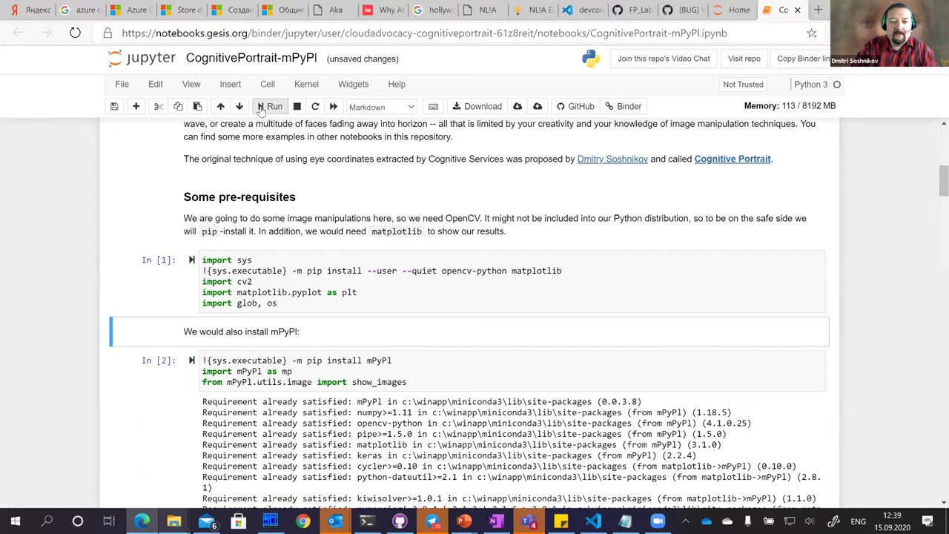
pyautogui.click(261, 107)
pyautogui.click(261, 107)
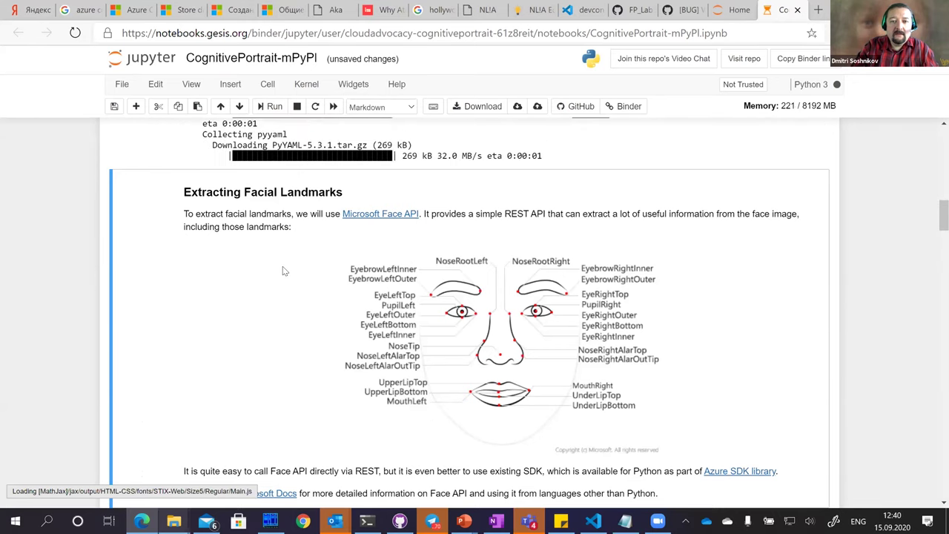
pyautogui.scroll(3, 53, 292)
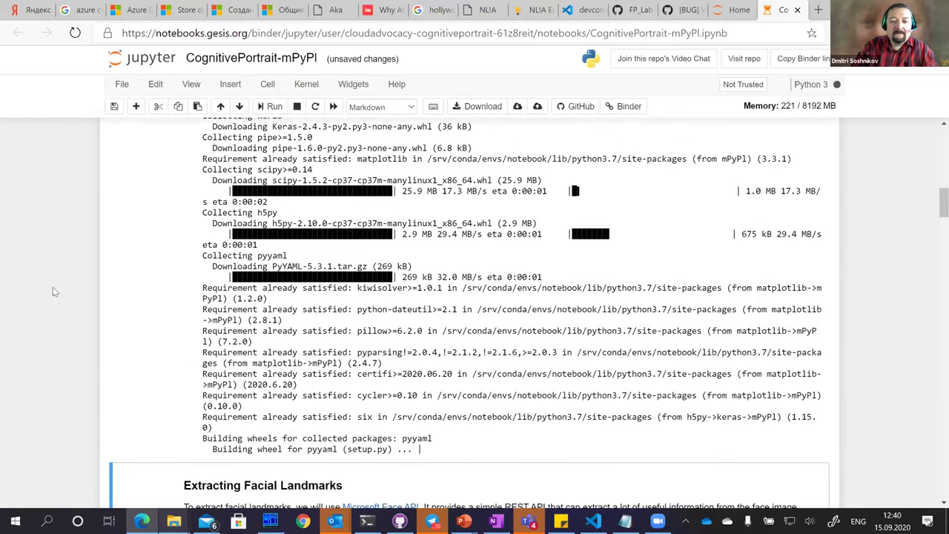